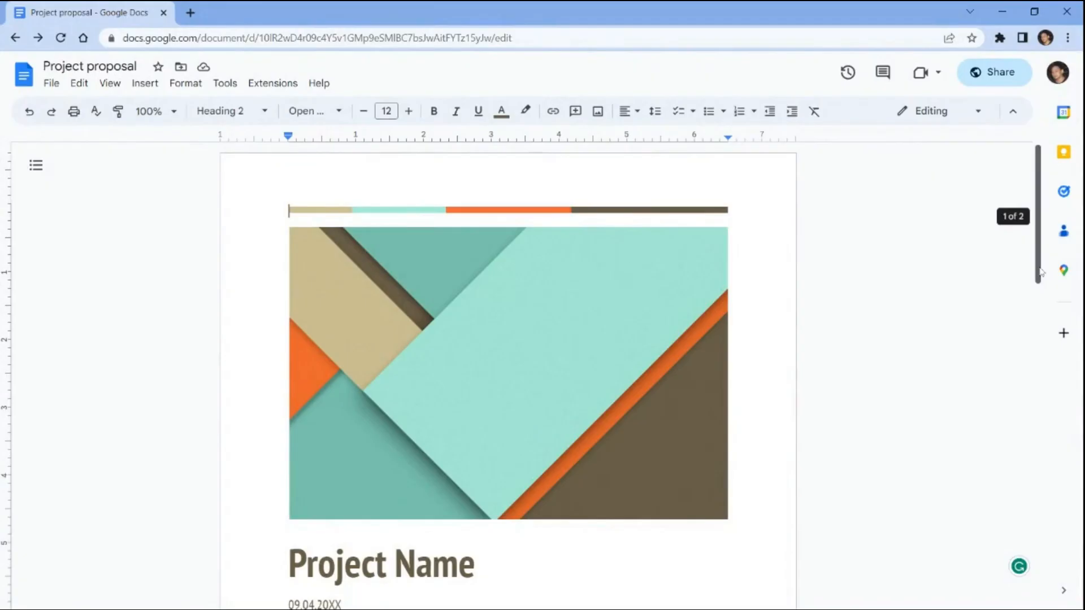
- Create a Zap triggered by a new document in Google Docs, test the trigger and continue with New Document C
{"action": "left_click_drag", "start_coordinate": [1042, 272], "coordinate": [1058, 514]}
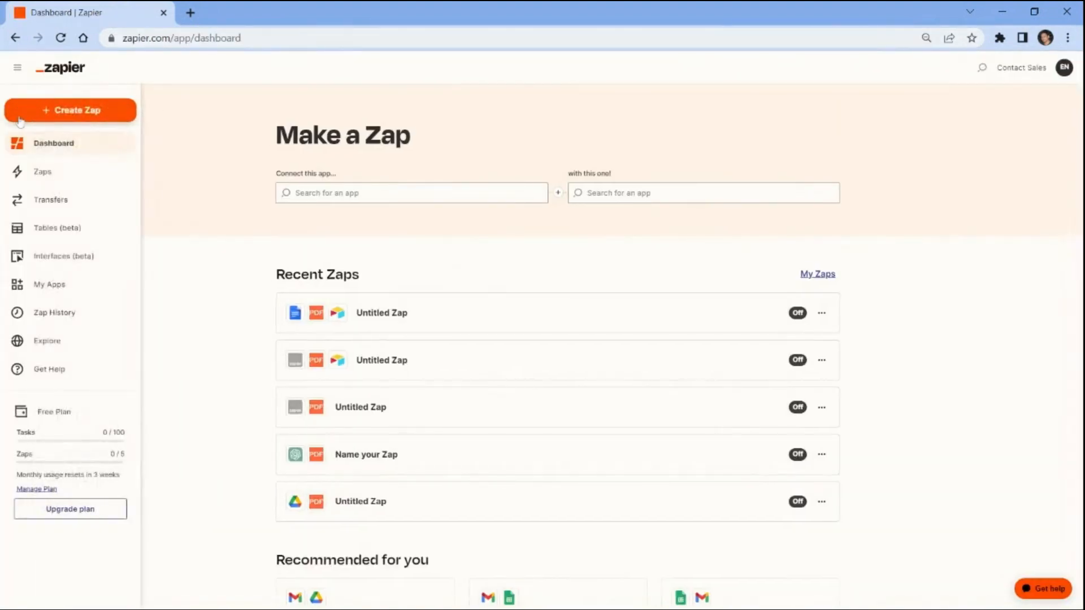
{"action": "left_click", "coordinate": [20, 117]}
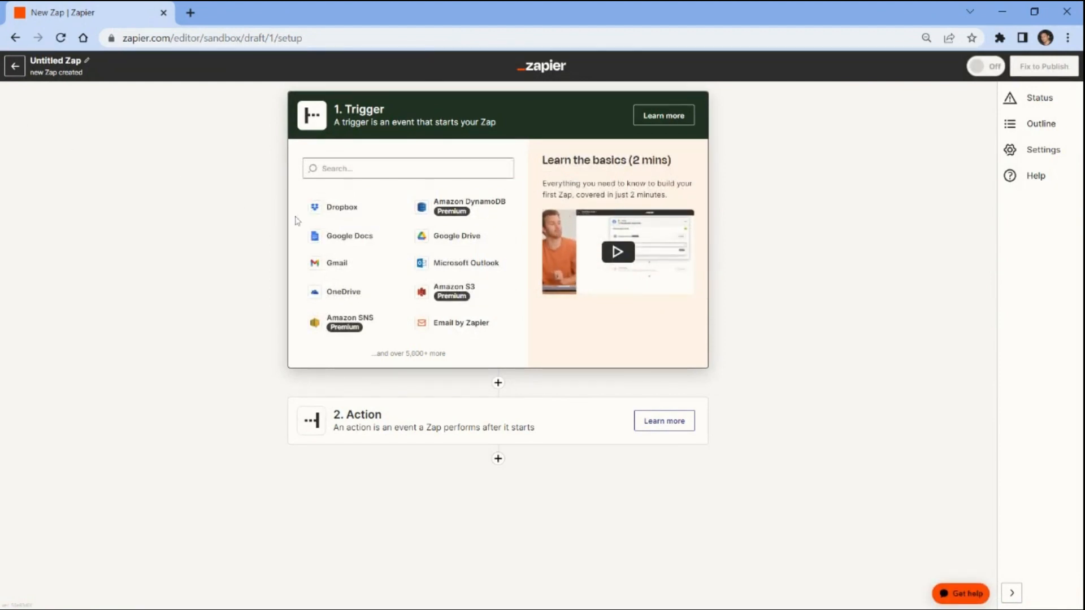
{"action": "left_click", "coordinate": [340, 238]}
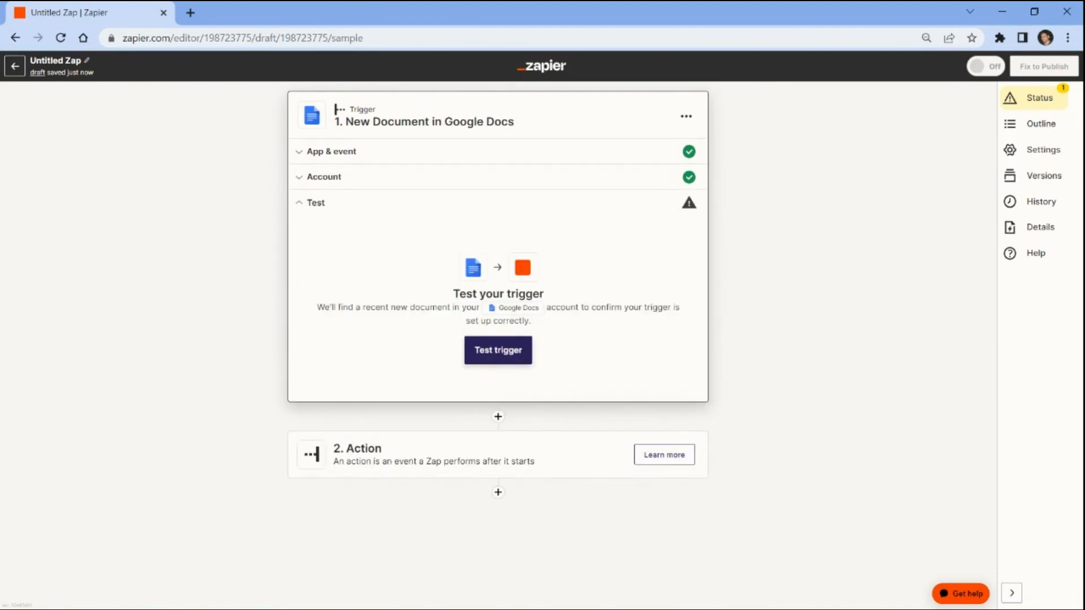
{"action": "left_click", "coordinate": [501, 352]}
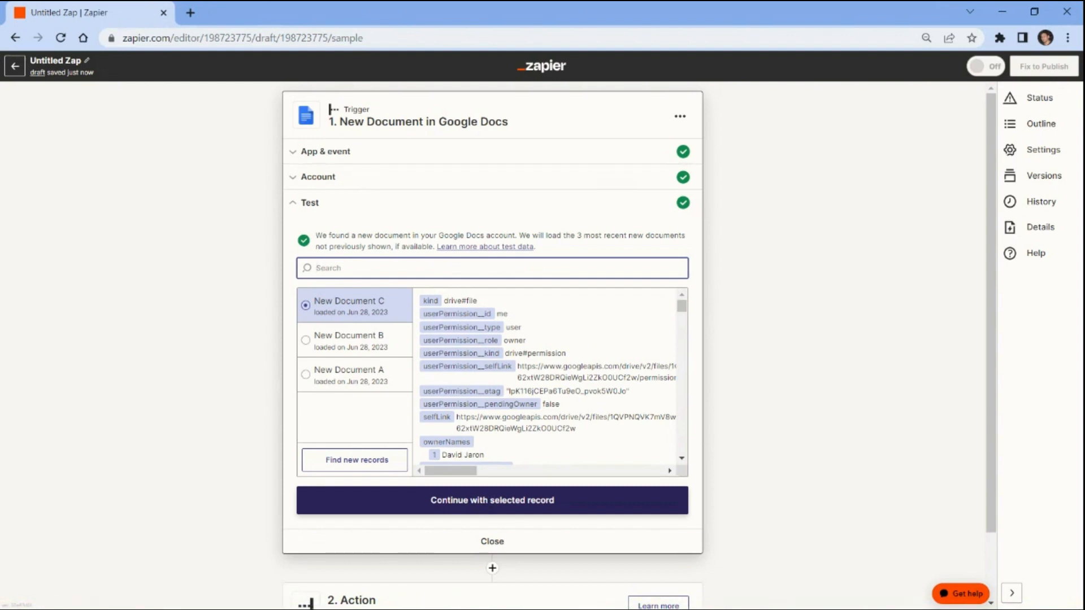
{"action": "left_click", "coordinate": [489, 501]}
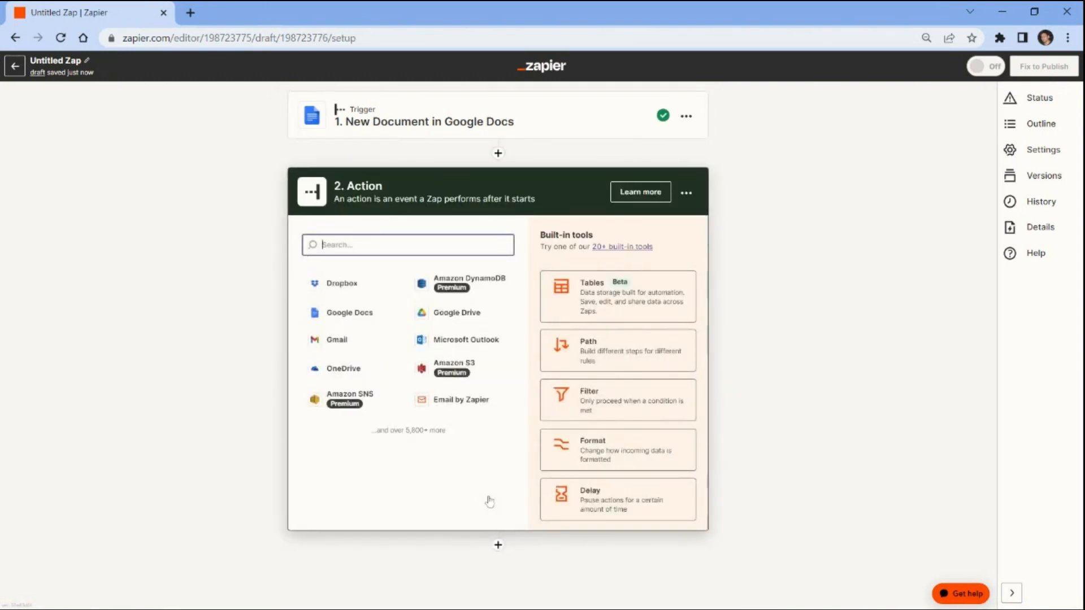
- Add PDF.co as the second step's app with the Anything to PDF Converter event
{"action": "type", "text": "pdf.co"}
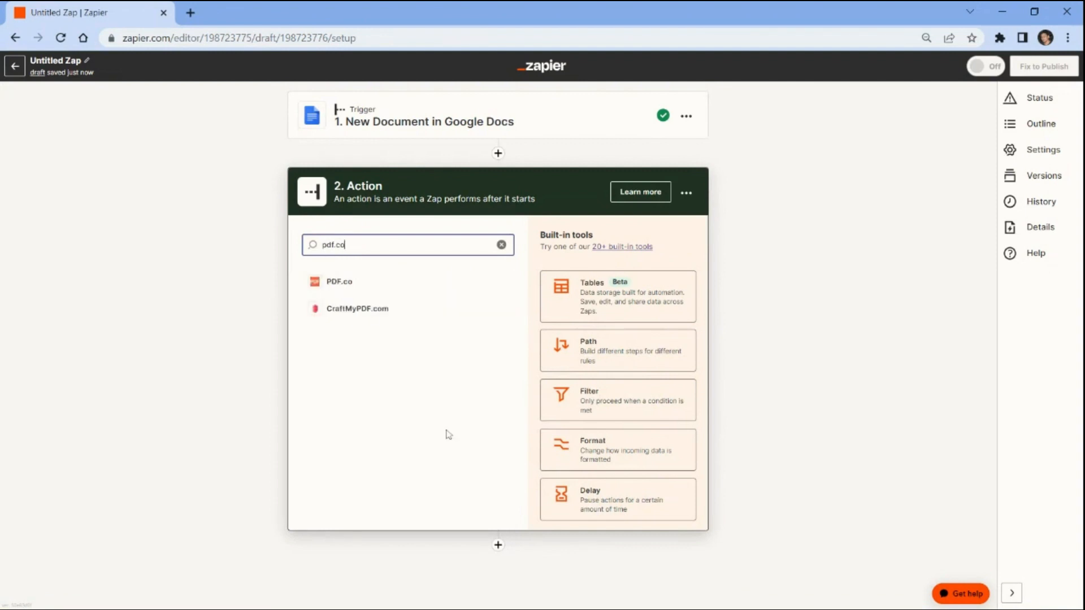
{"action": "left_click", "coordinate": [339, 285]}
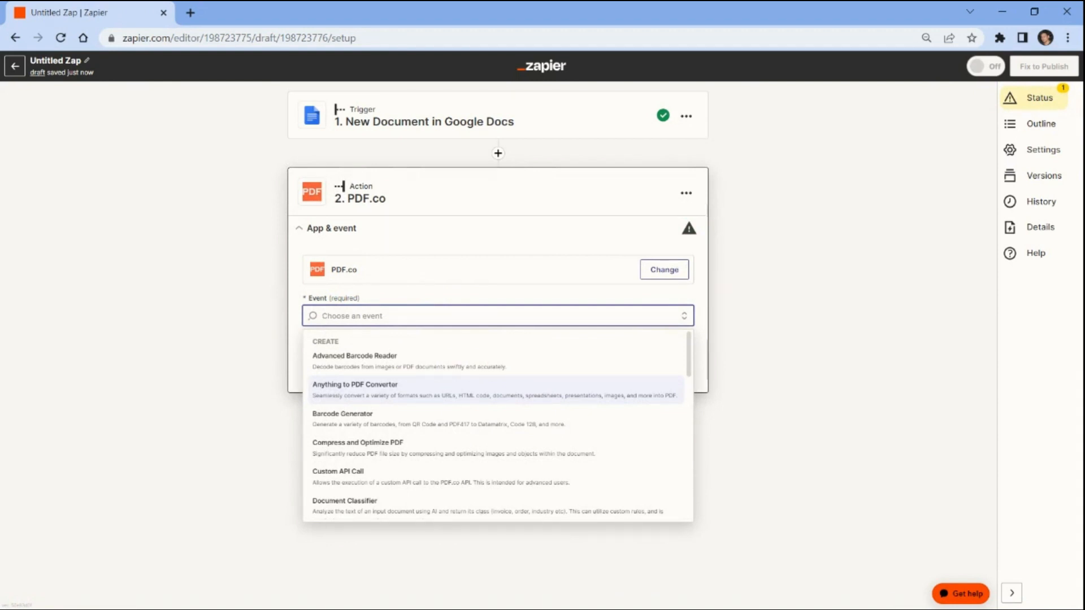
{"action": "left_click", "coordinate": [322, 387]}
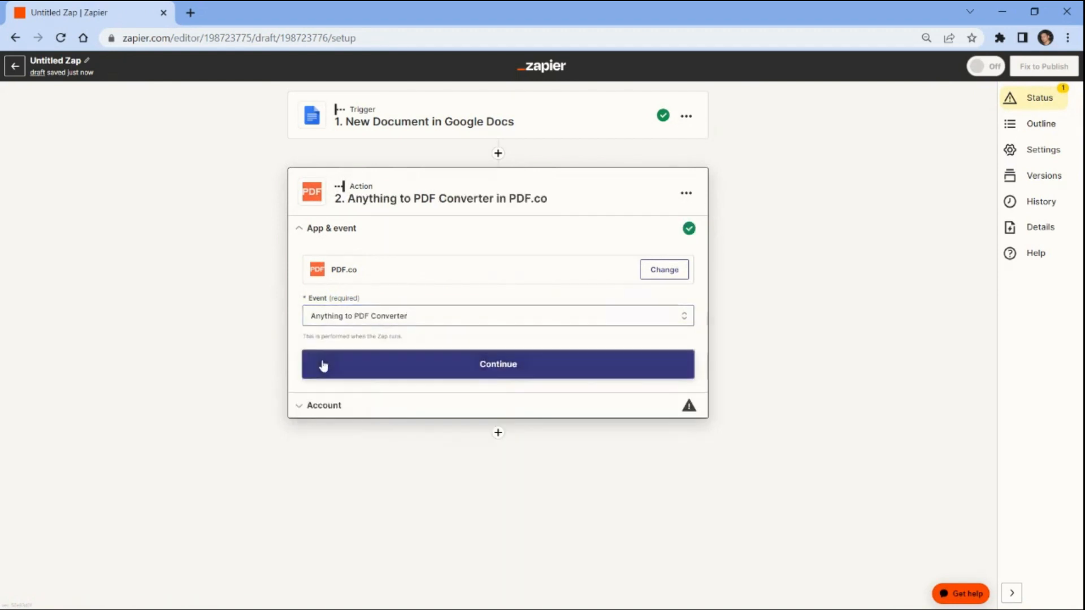
{"action": "left_click", "coordinate": [323, 368]}
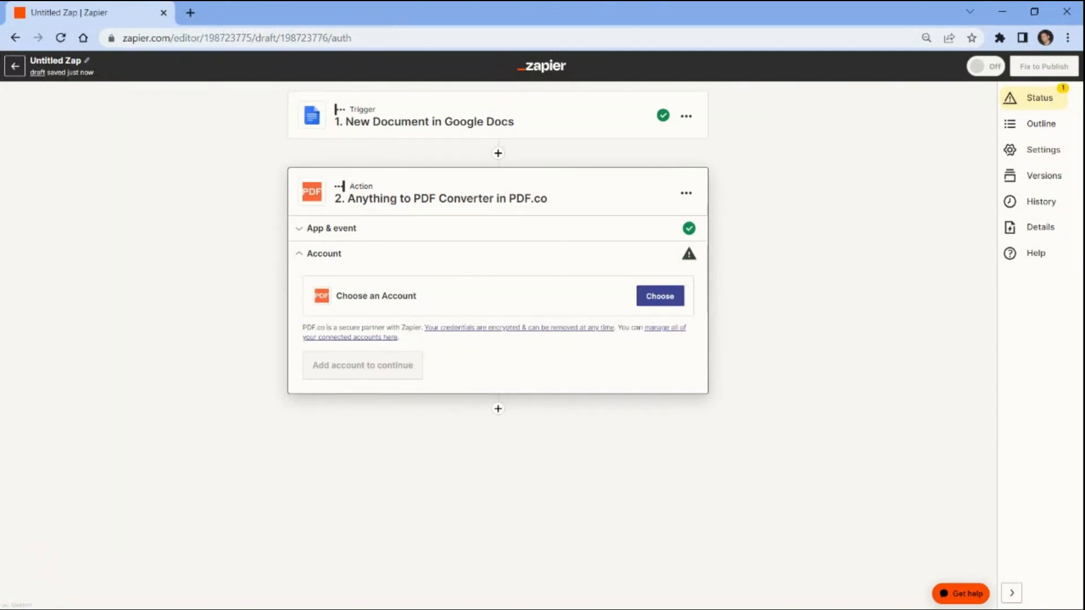
- Start connecting a PDF.co account to the action and copy the API key from the PDF.co dashboard
{"action": "left_click", "coordinate": [661, 296]}
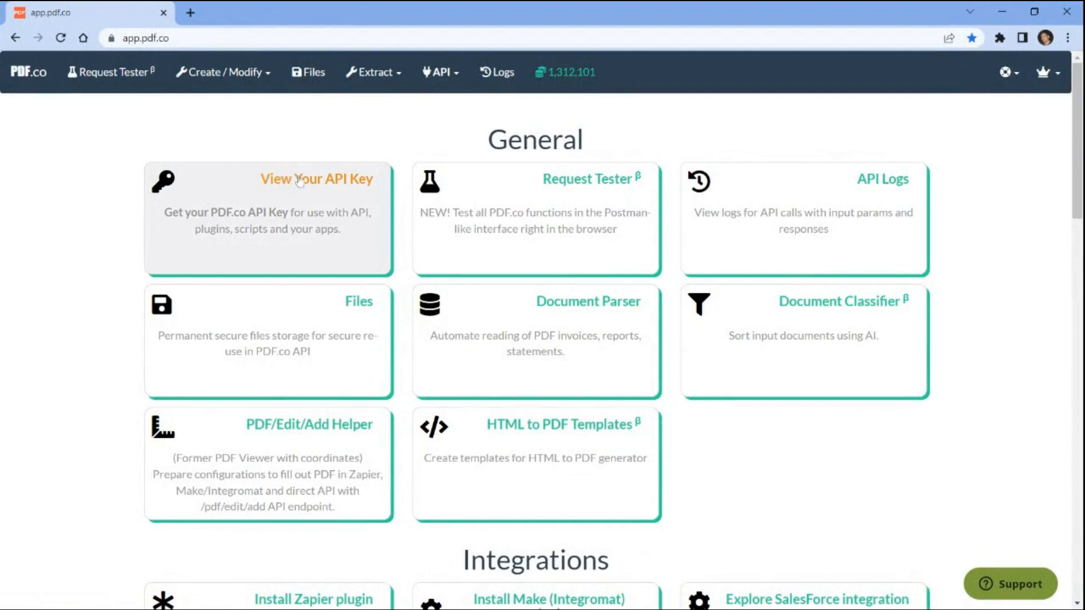
{"action": "left_click", "coordinate": [299, 182]}
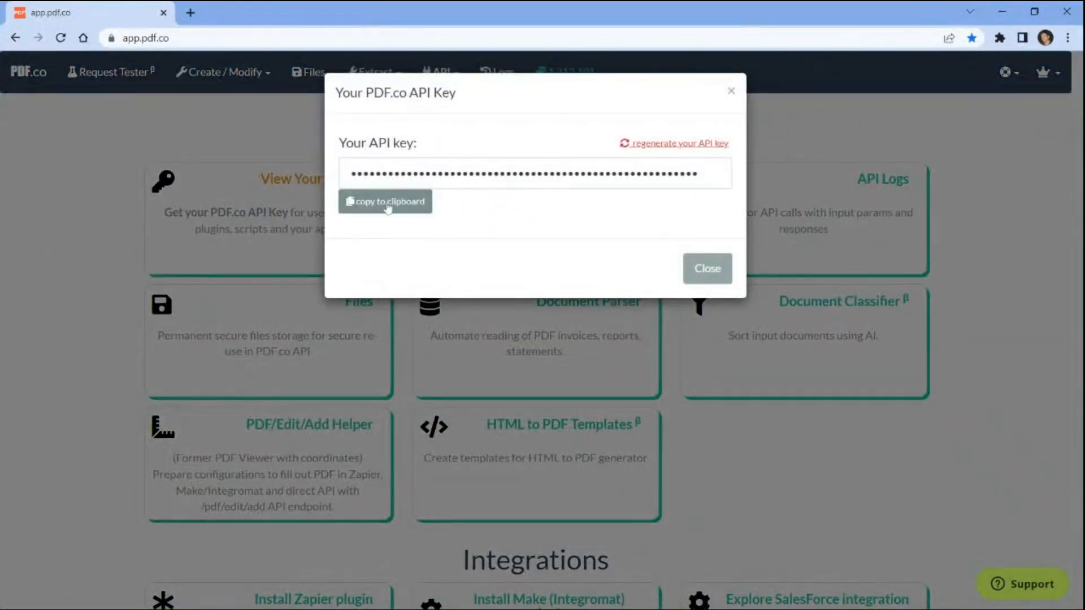
{"action": "left_click", "coordinate": [388, 207]}
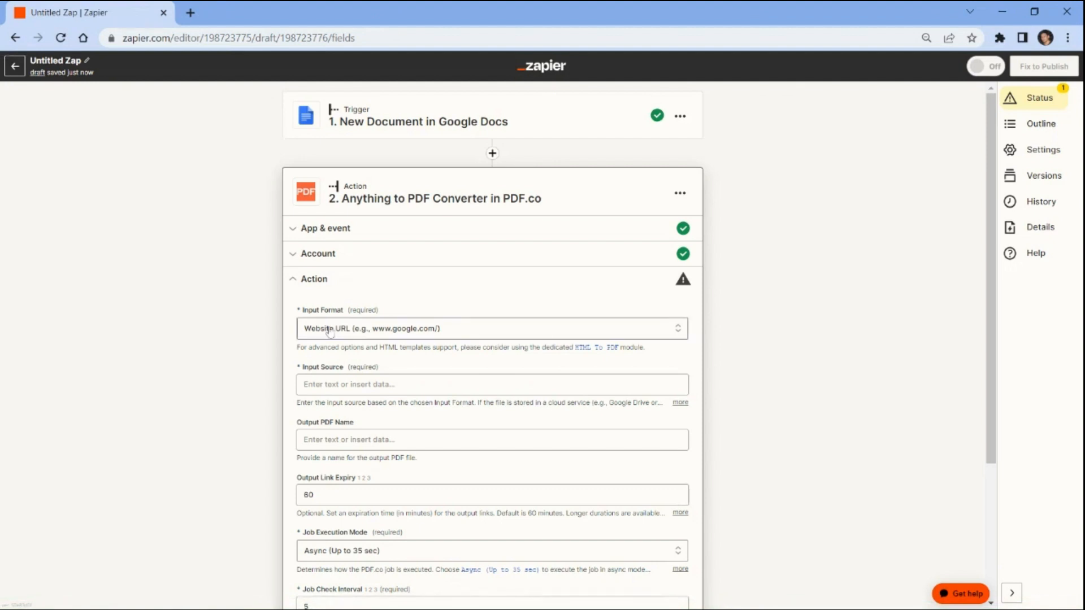
- Set the converter's input format to URL to an RTF, DOC, DOCX file, or a PDF.co file token
{"action": "left_click", "coordinate": [330, 330]}
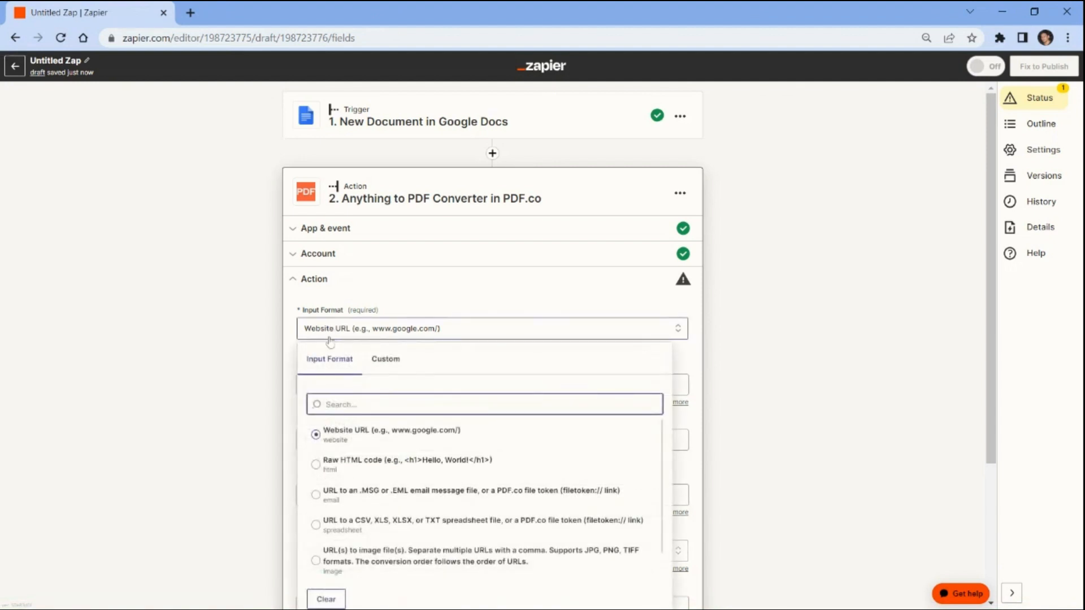
{"action": "scroll", "coordinate": [332, 461], "scroll_direction": "down", "scroll_amount": 1}
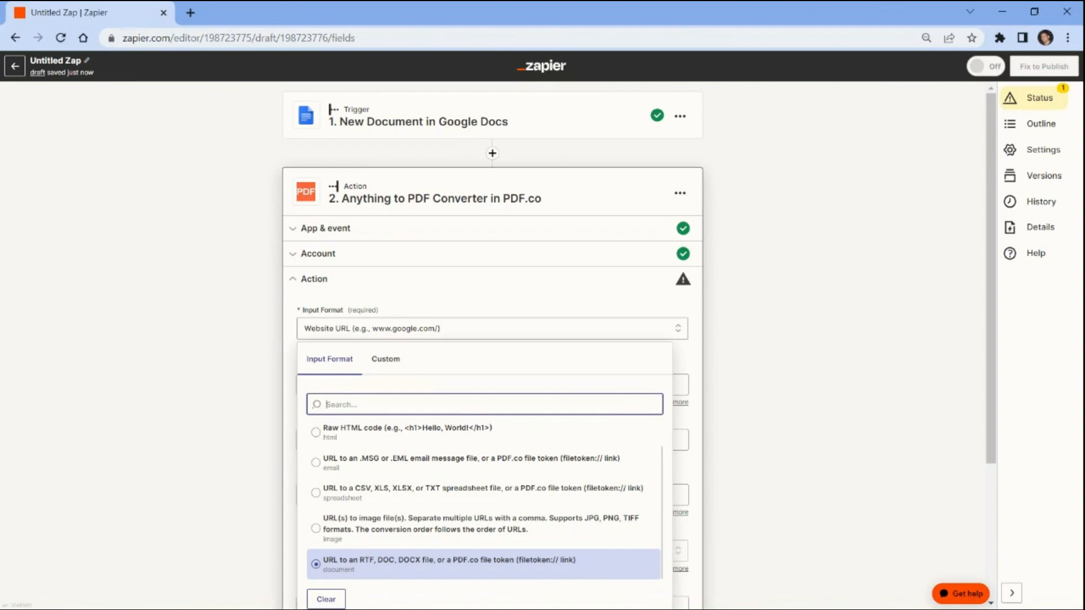
{"action": "left_click", "coordinate": [316, 564]}
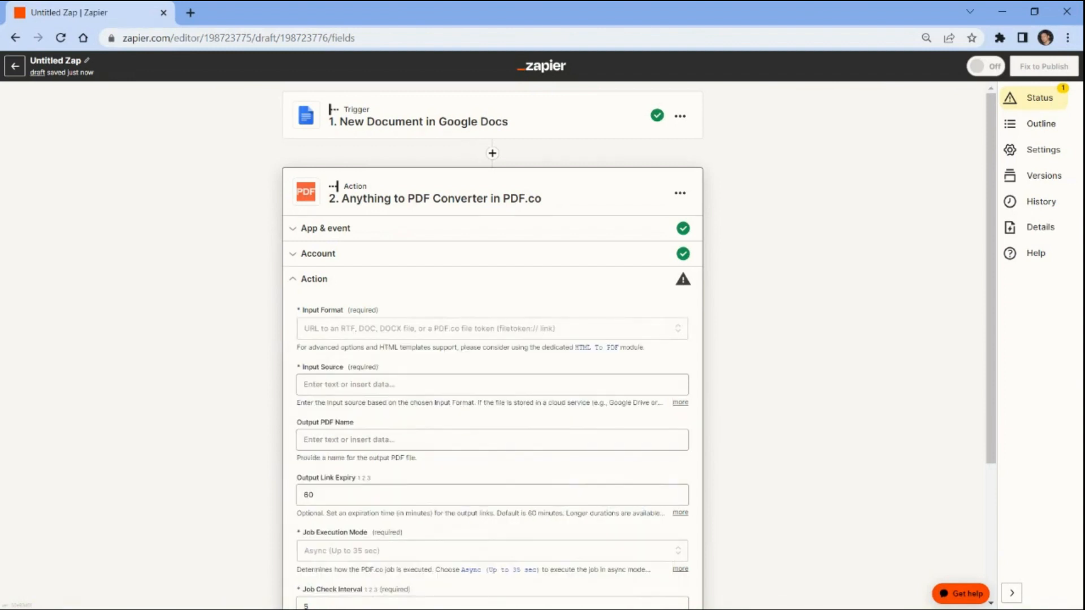
- Map the File field of the new Google Docs document as the converter's input source
{"action": "left_click", "coordinate": [396, 385]}
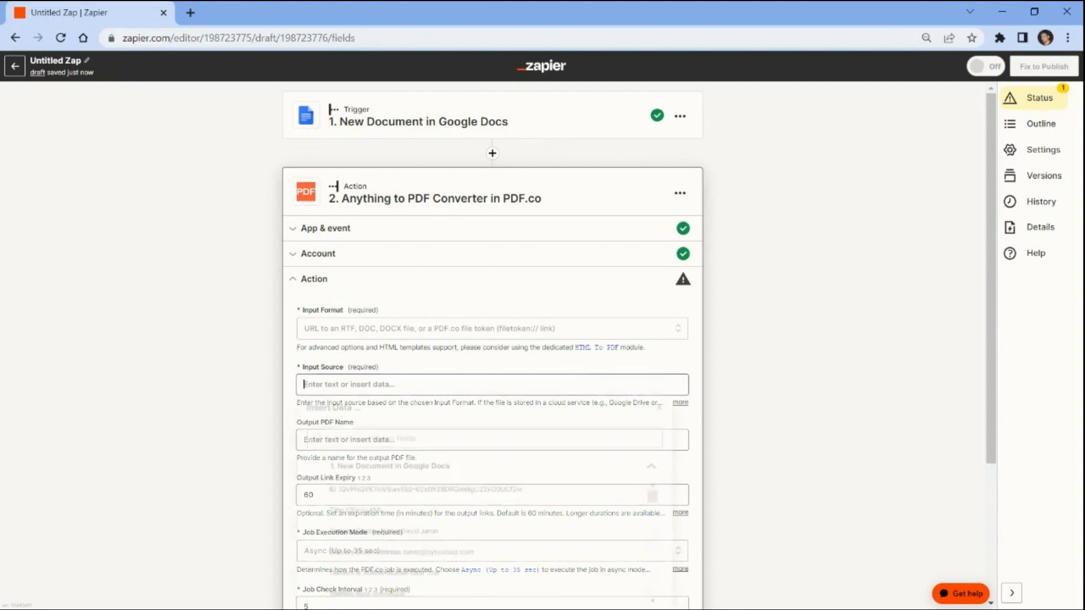
{"action": "scroll", "coordinate": [480, 514], "scroll_direction": "down", "scroll_amount": 2}
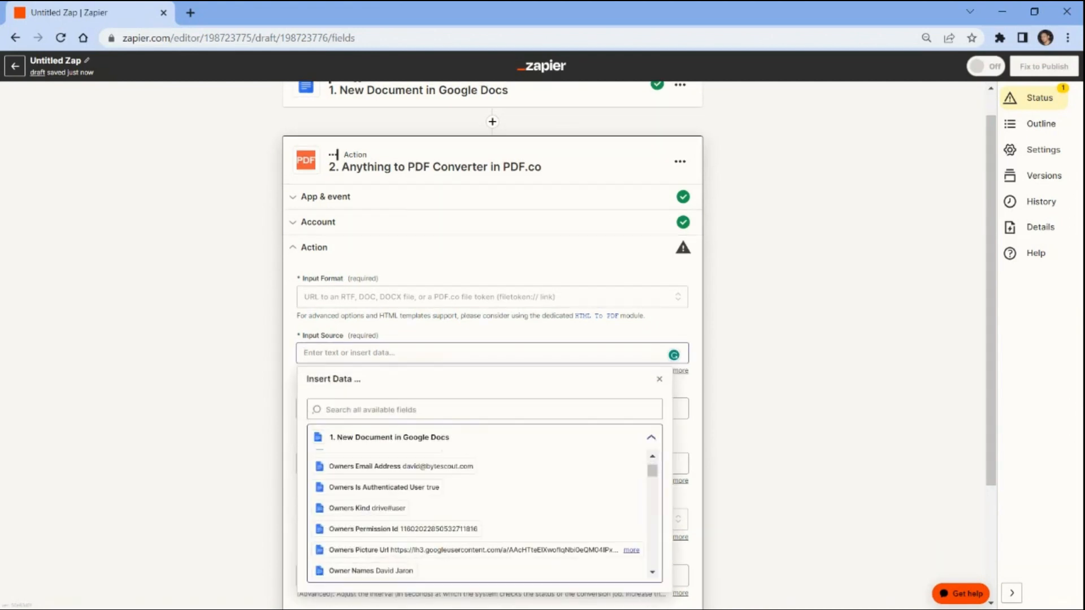
{"action": "left_click", "coordinate": [654, 572]}
{"action": "scroll", "coordinate": [655, 574], "scroll_direction": "down", "scroll_amount": 5}
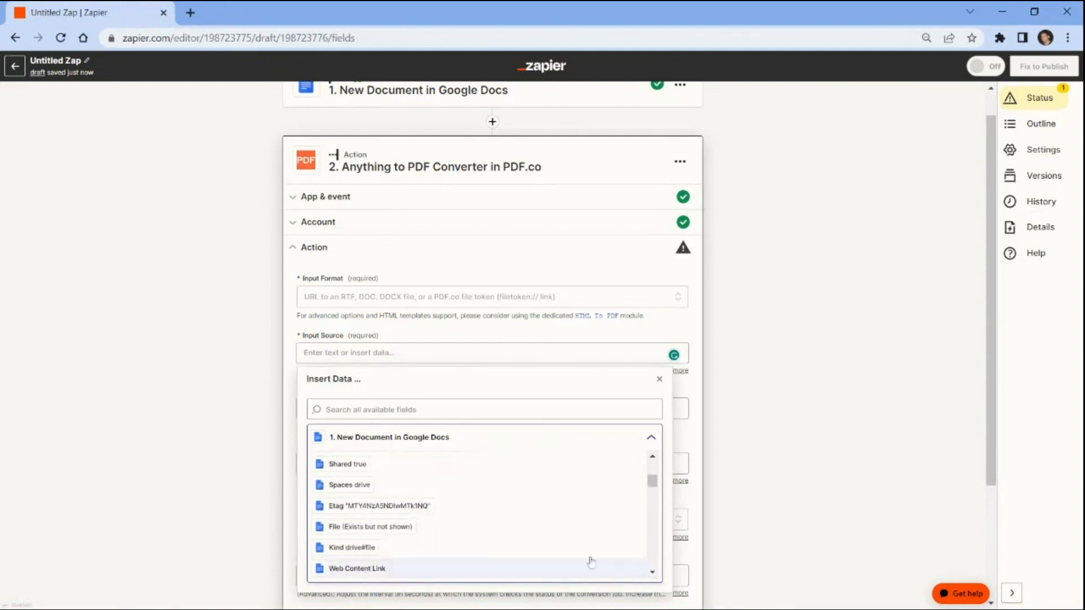
{"action": "left_click", "coordinate": [373, 528]}
{"action": "left_click", "coordinate": [271, 528]}
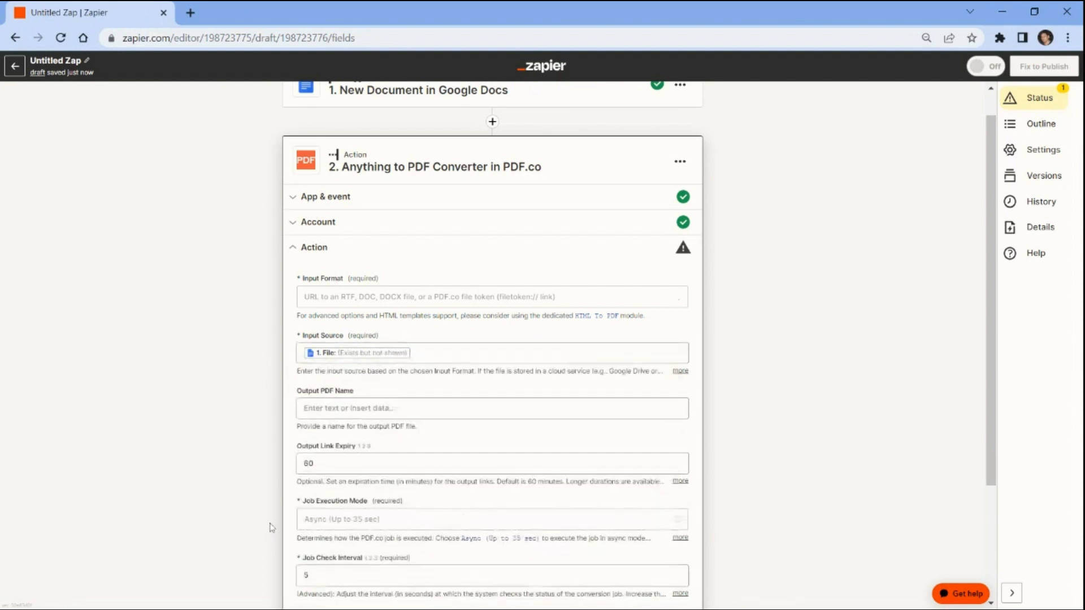
- Name the converter's output PDF Generated_PDF
{"action": "left_click", "coordinate": [331, 409]}
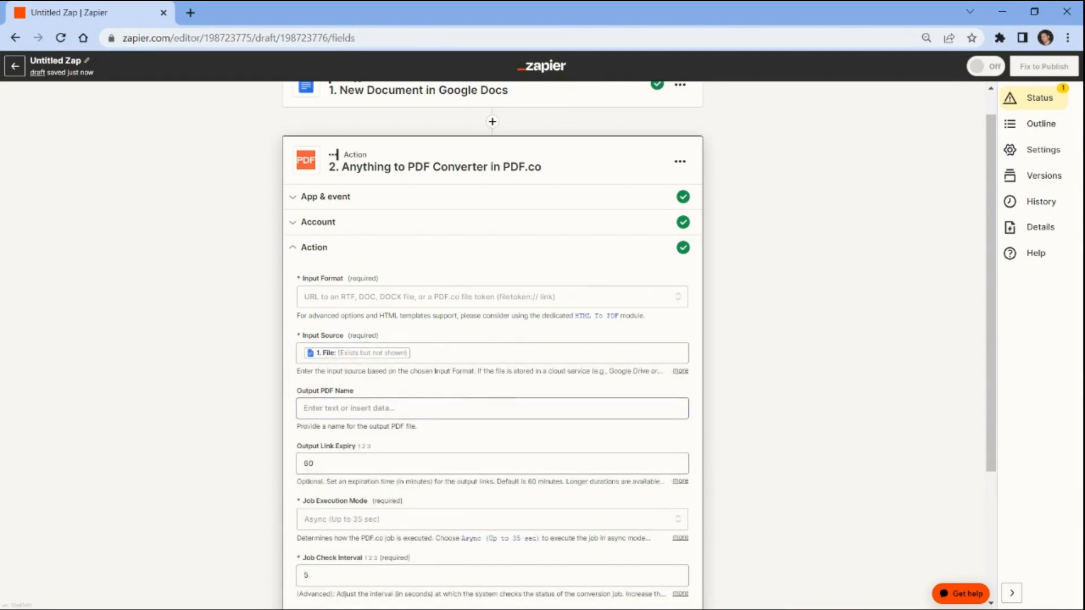
{"action": "type", "text": "Generated"}
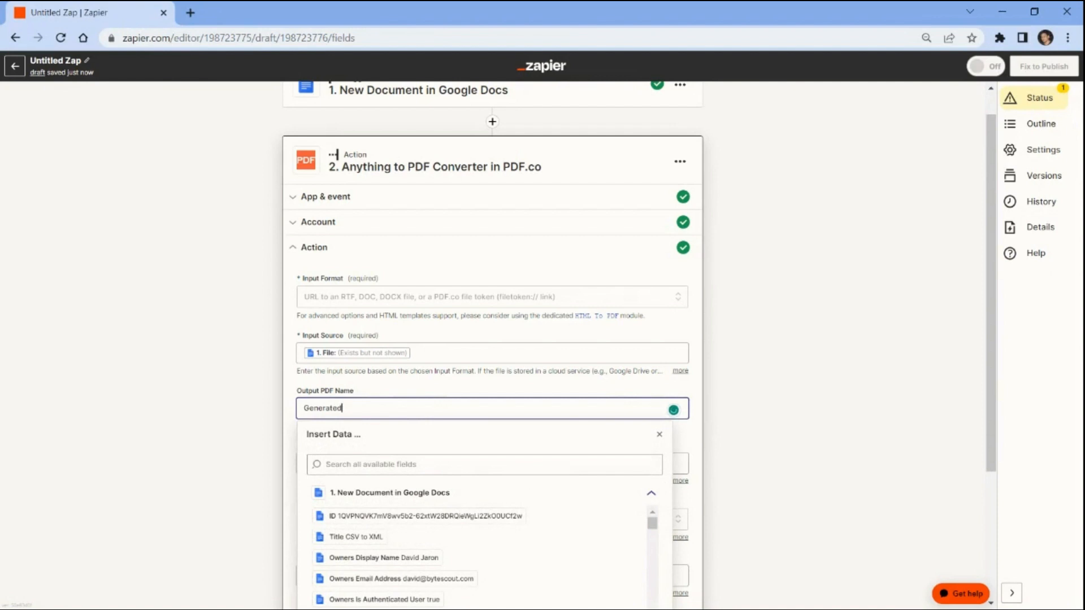
{"action": "type", "text": "."}
{"action": "type", "text": "PDF"}
{"action": "left_click", "coordinate": [275, 409]}
- Continue with the remaining converter settings at their defaults and test the PDF.co action
{"action": "scroll", "coordinate": [273, 408], "scroll_direction": "down", "scroll_amount": 4}
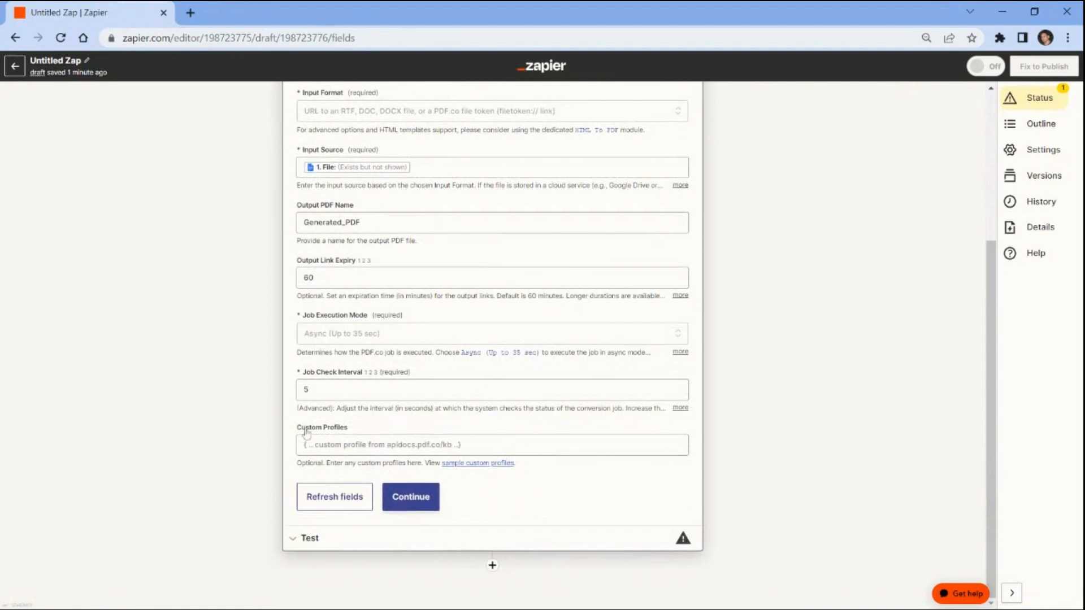
{"action": "left_click", "coordinate": [413, 502]}
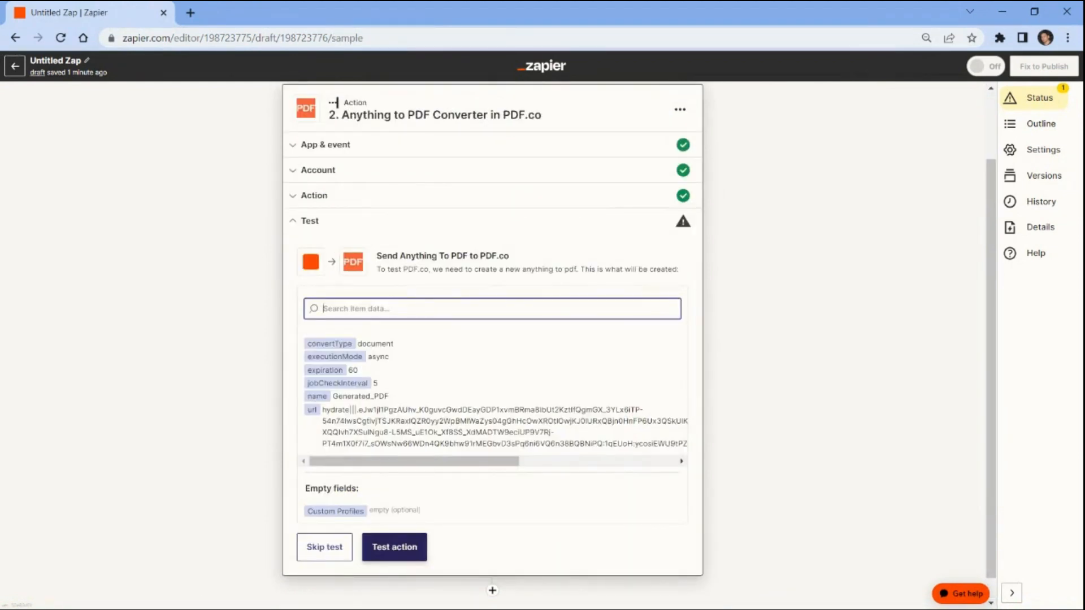
{"action": "left_click", "coordinate": [394, 551]}
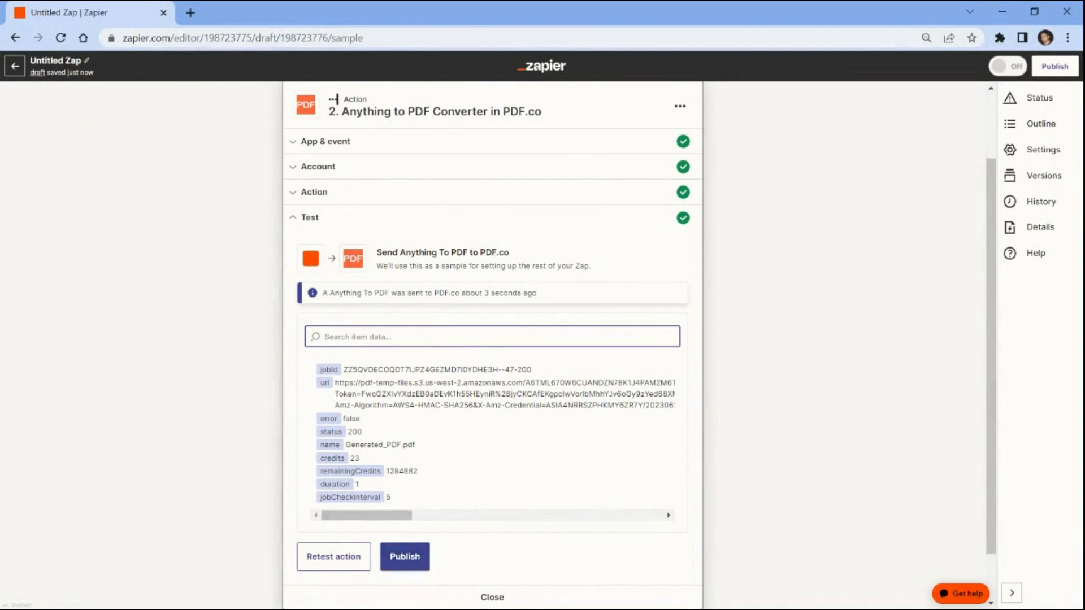
- Open the output URL from the test result in a new browser tab and view page 2 of the PDF
{"action": "triple_click", "coordinate": [431, 402]}
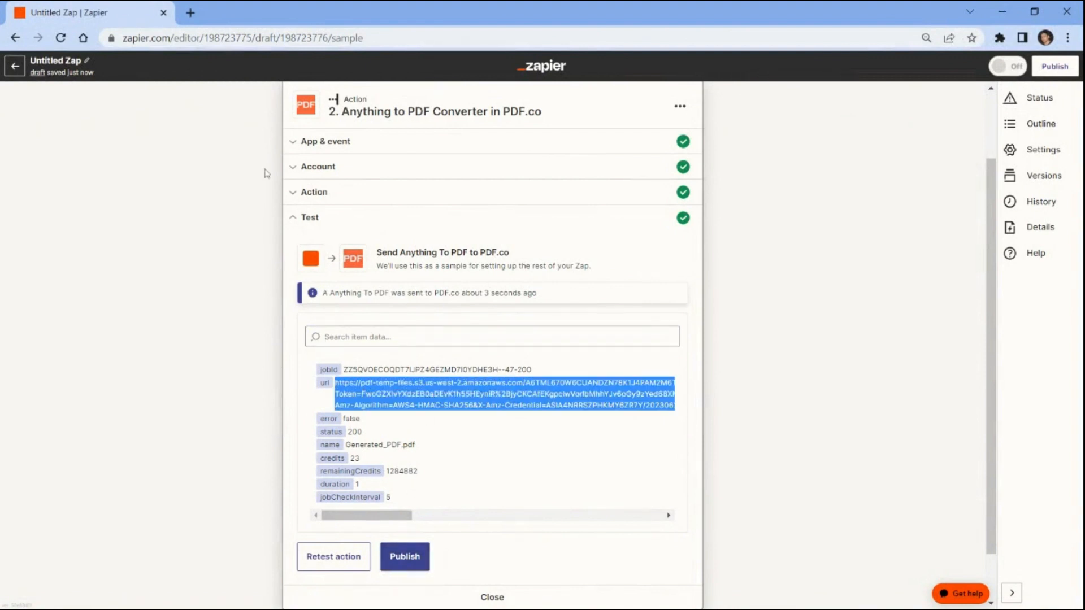
{"action": "left_click", "coordinate": [190, 13]}
{"action": "key", "text": "ctrl+v"}
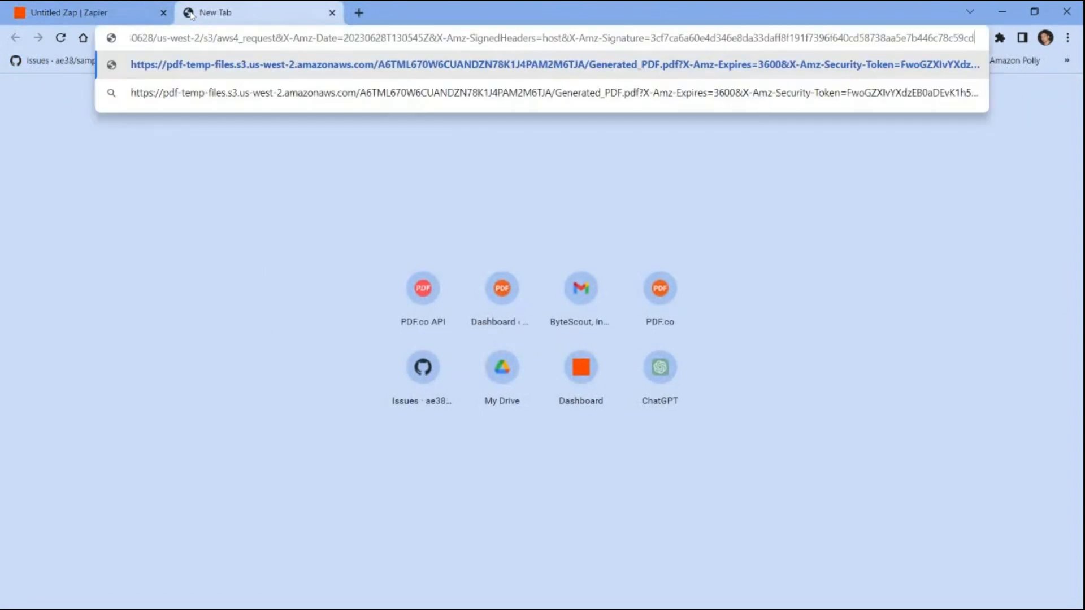
{"action": "key", "text": "Return"}
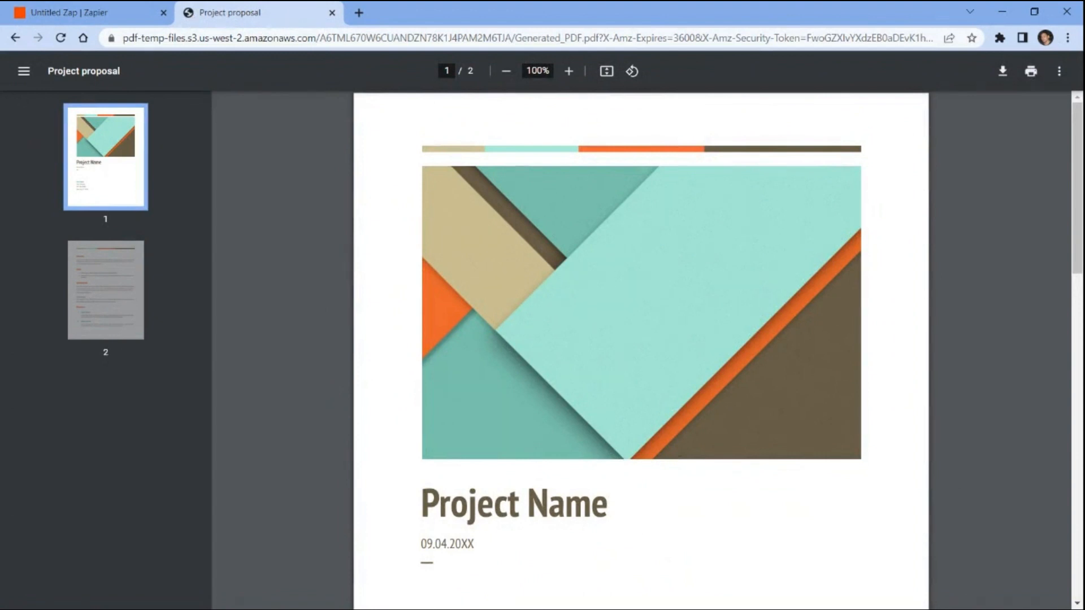
{"action": "left_click", "coordinate": [111, 282]}
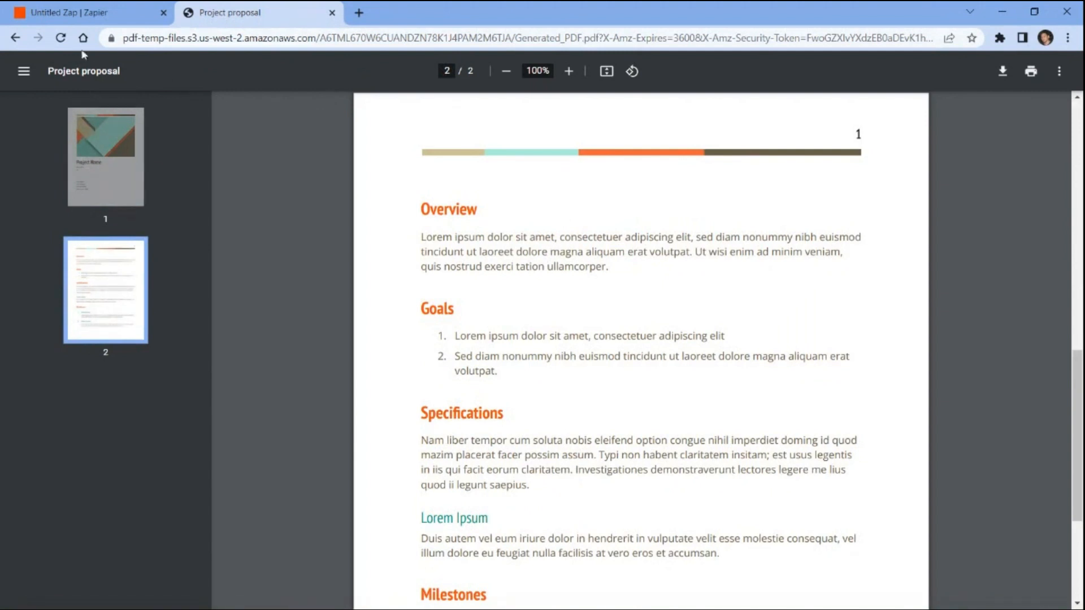
- Back in the Zap, add Airtable as the third step's app with the Create Record event
{"action": "left_click", "coordinate": [85, 12]}
{"action": "type", "text": "air"}
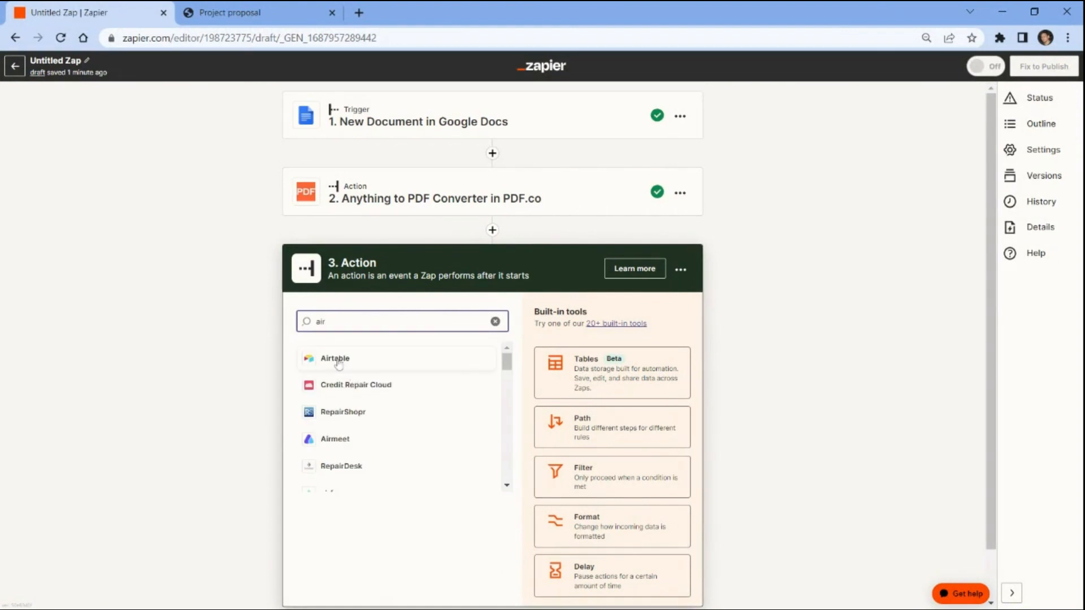
{"action": "left_click", "coordinate": [336, 359]}
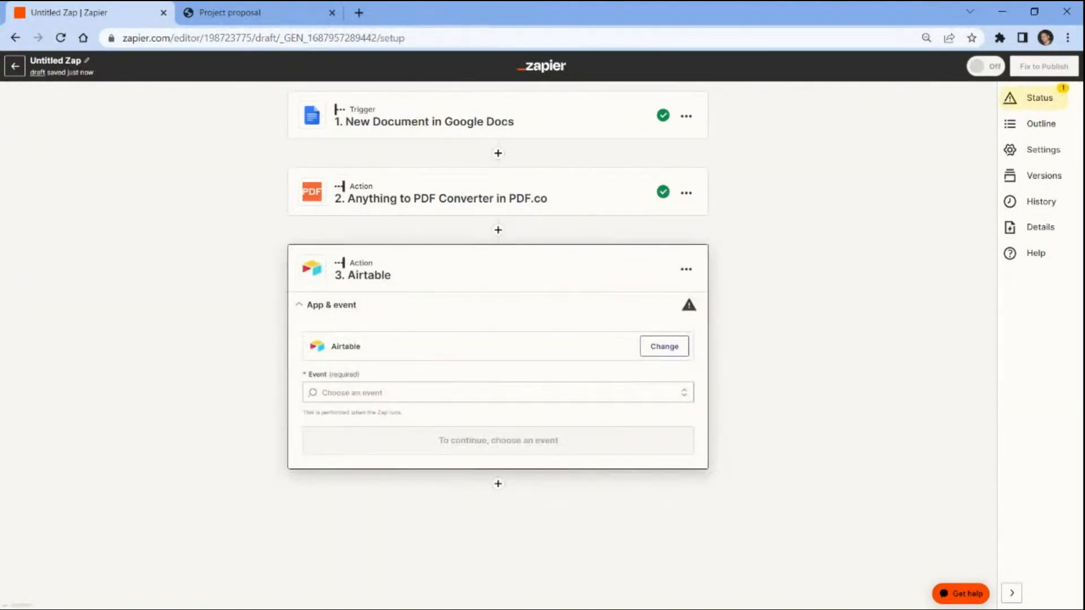
{"action": "left_click", "coordinate": [339, 393]}
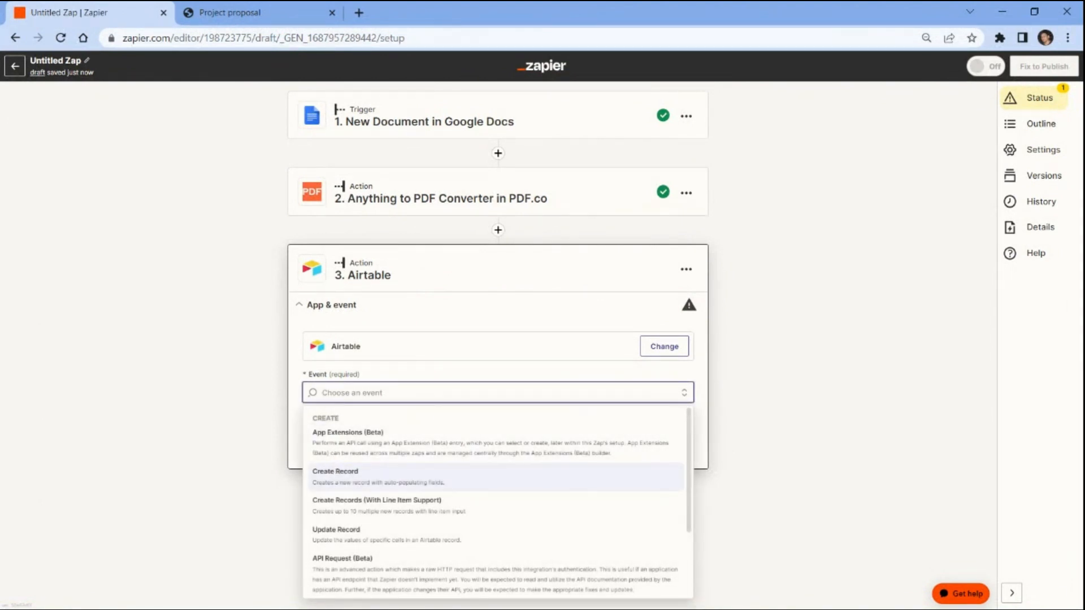
{"action": "left_click", "coordinate": [333, 476]}
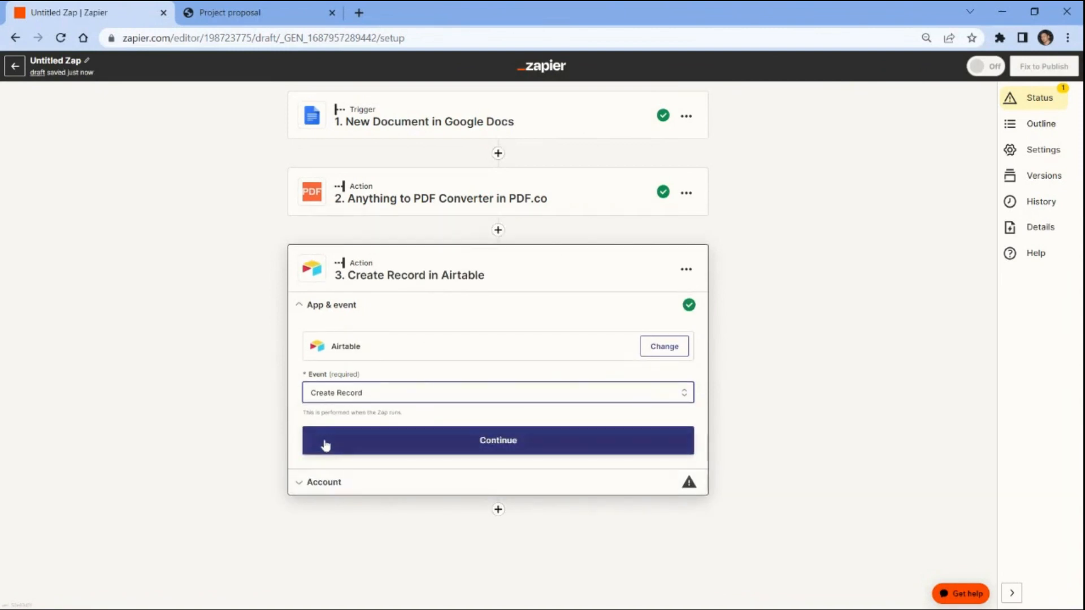
{"action": "left_click", "coordinate": [326, 446]}
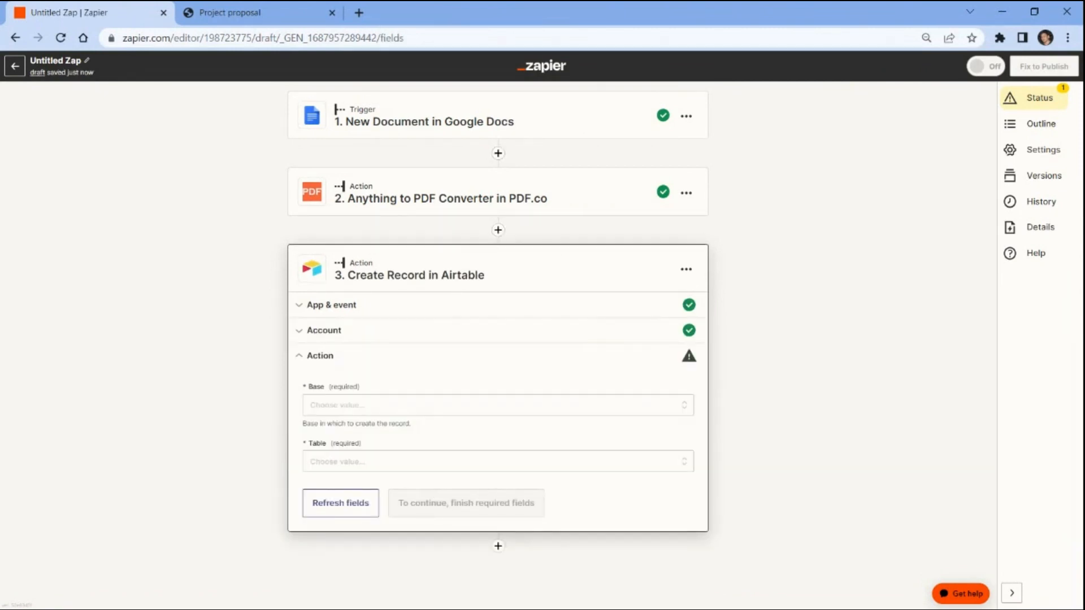
- Set the Airtable record's base to Google Docs to PDF
{"action": "left_click", "coordinate": [330, 407]}
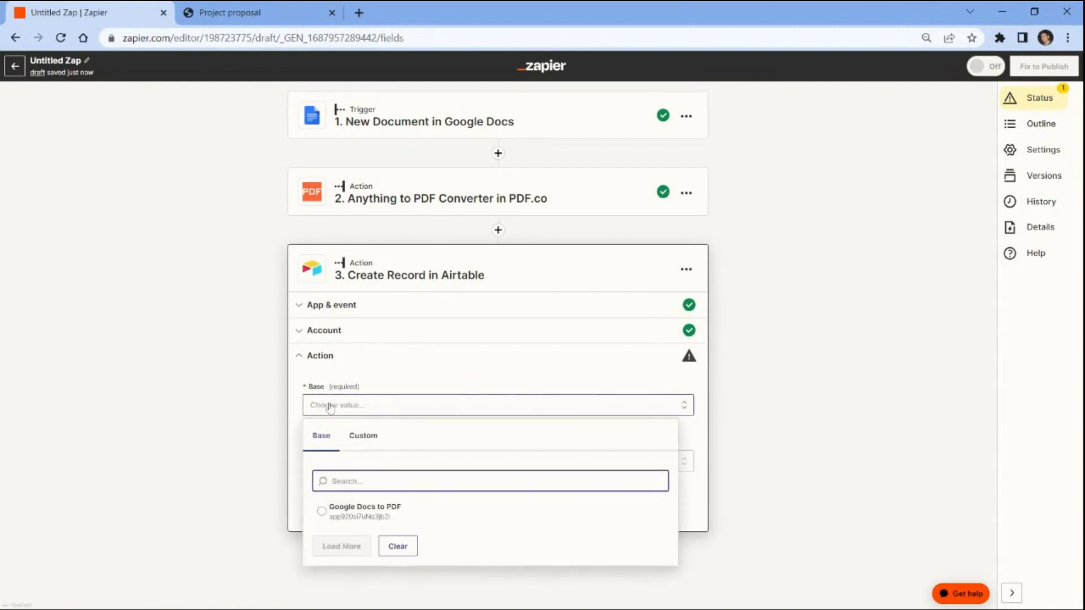
{"action": "left_click", "coordinate": [324, 513]}
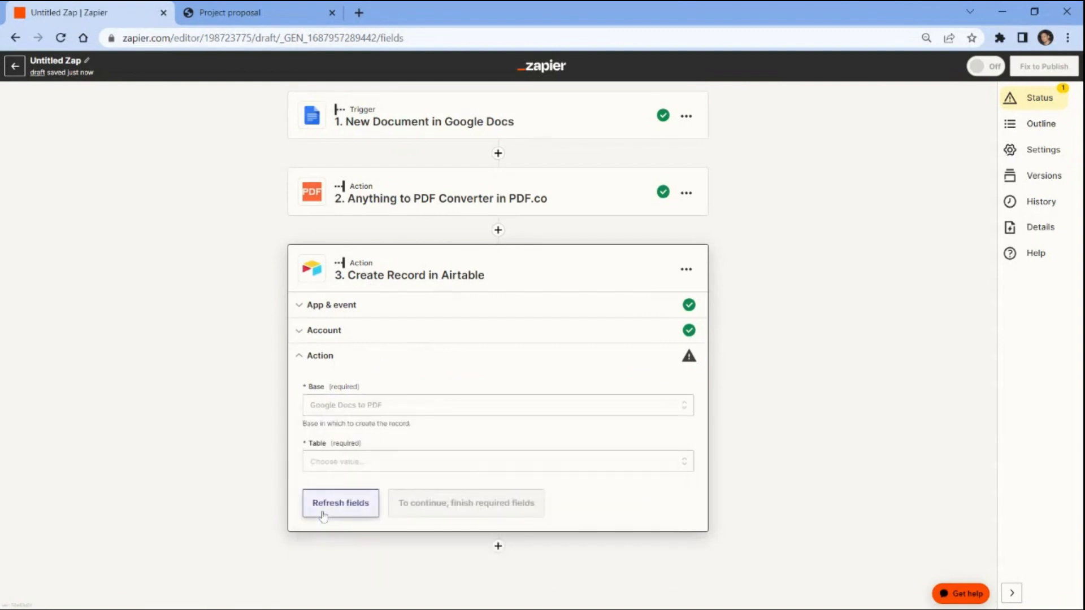
- Set the Airtable record's table to Conversion Table and map PDF Name to the PDF.co step's Name output
{"action": "left_click", "coordinate": [314, 462]}
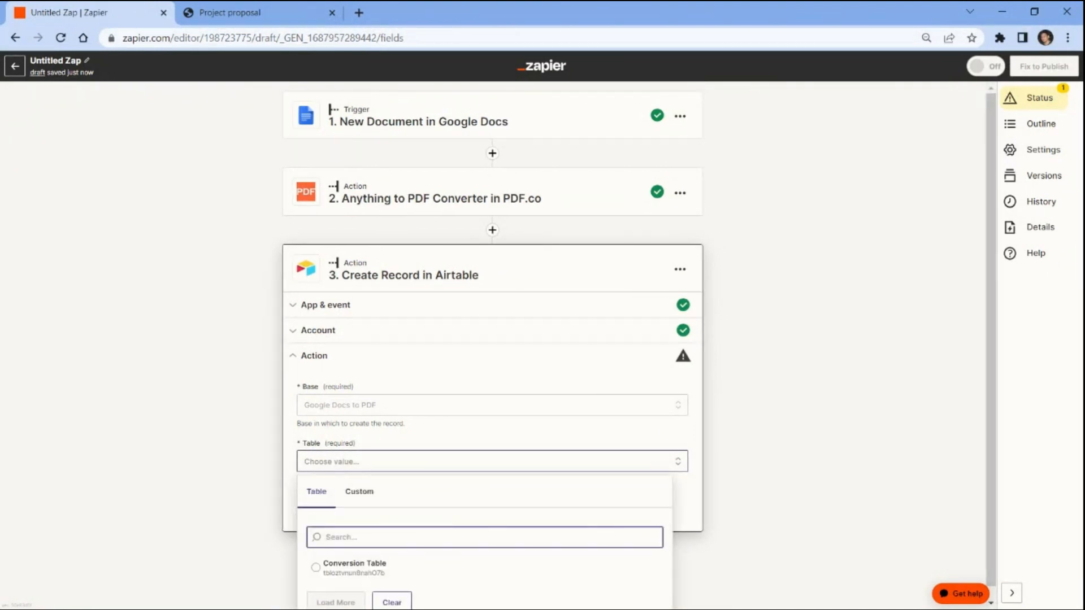
{"action": "left_click", "coordinate": [320, 568]}
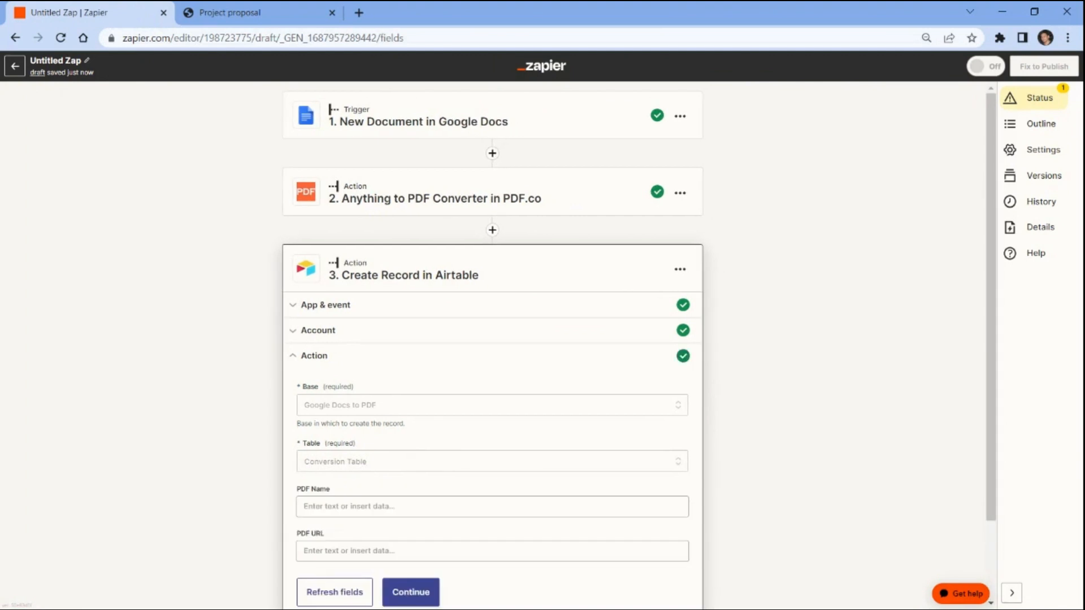
{"action": "left_click", "coordinate": [318, 506]}
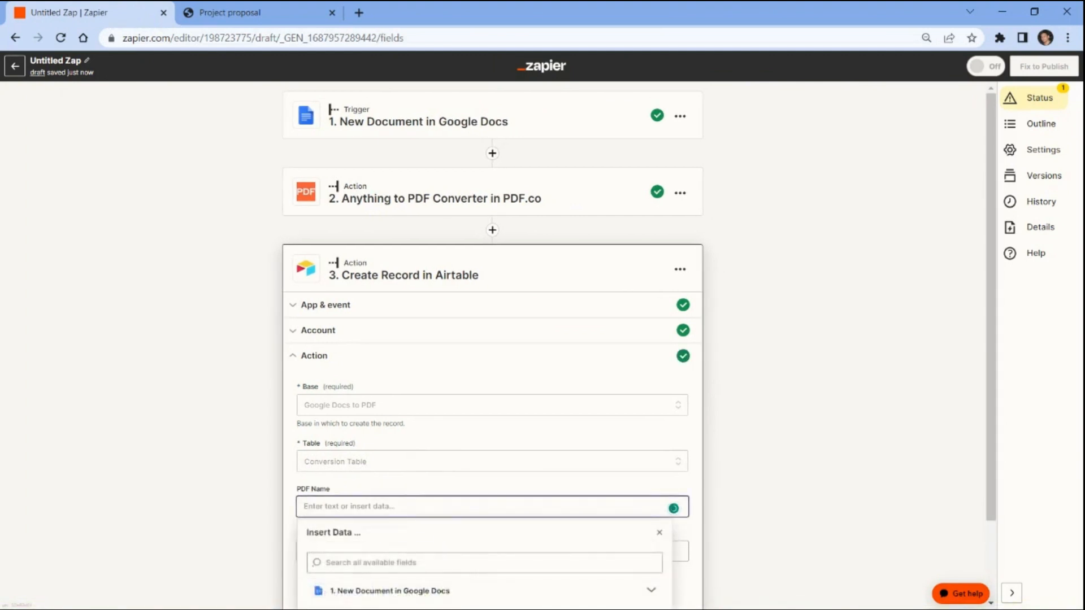
{"action": "scroll", "coordinate": [318, 507], "scroll_direction": "down", "scroll_amount": 2}
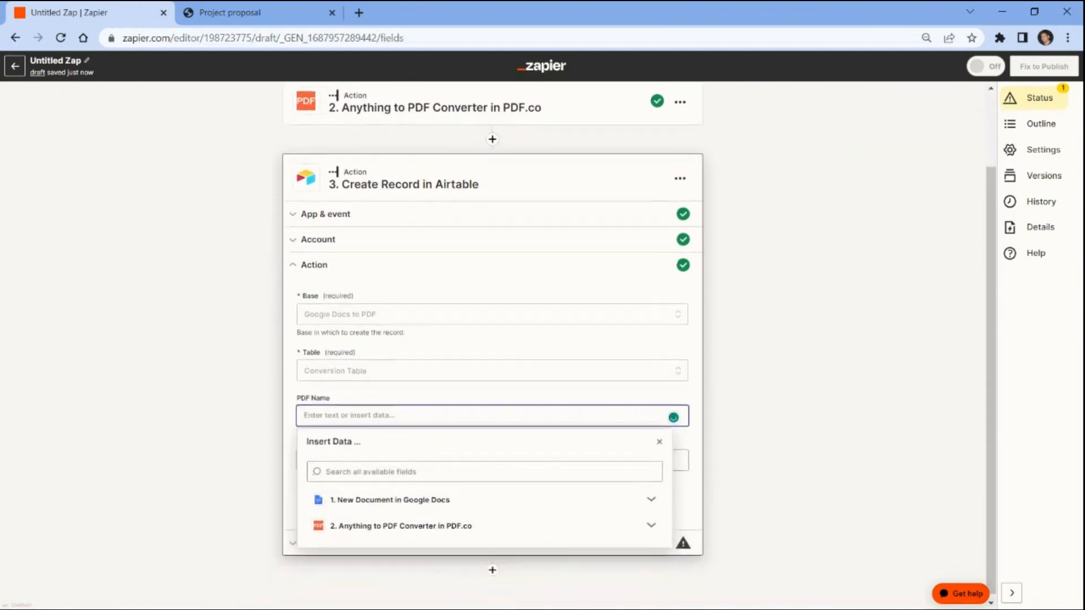
{"action": "left_click", "coordinate": [317, 524]}
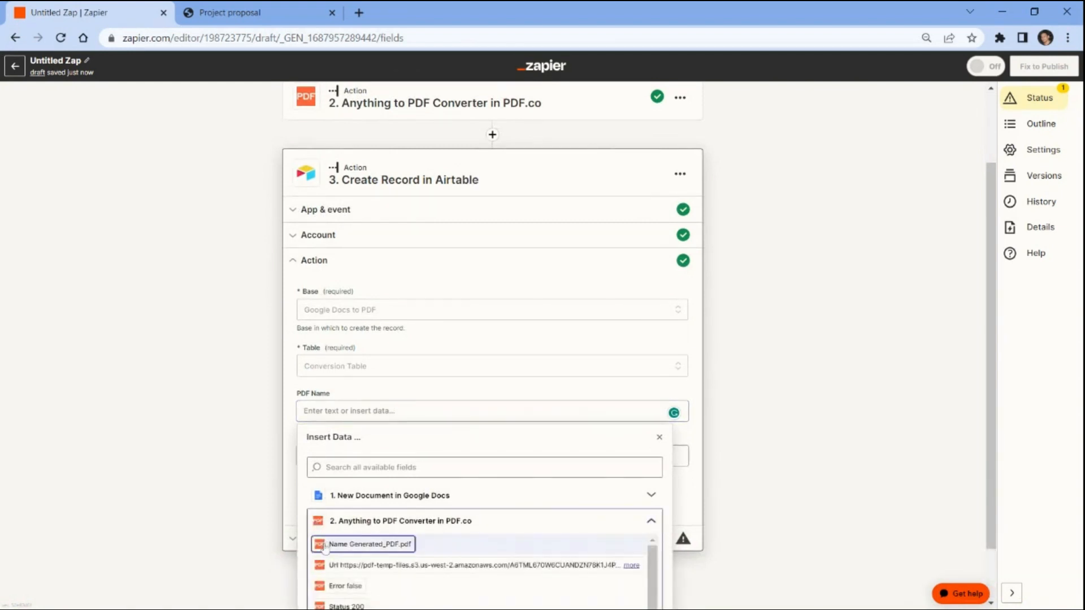
{"action": "left_click", "coordinate": [321, 545]}
- Map the PDF URL field to the Url output of the Anything to PDF Converter step
{"action": "left_click", "coordinate": [315, 456]}
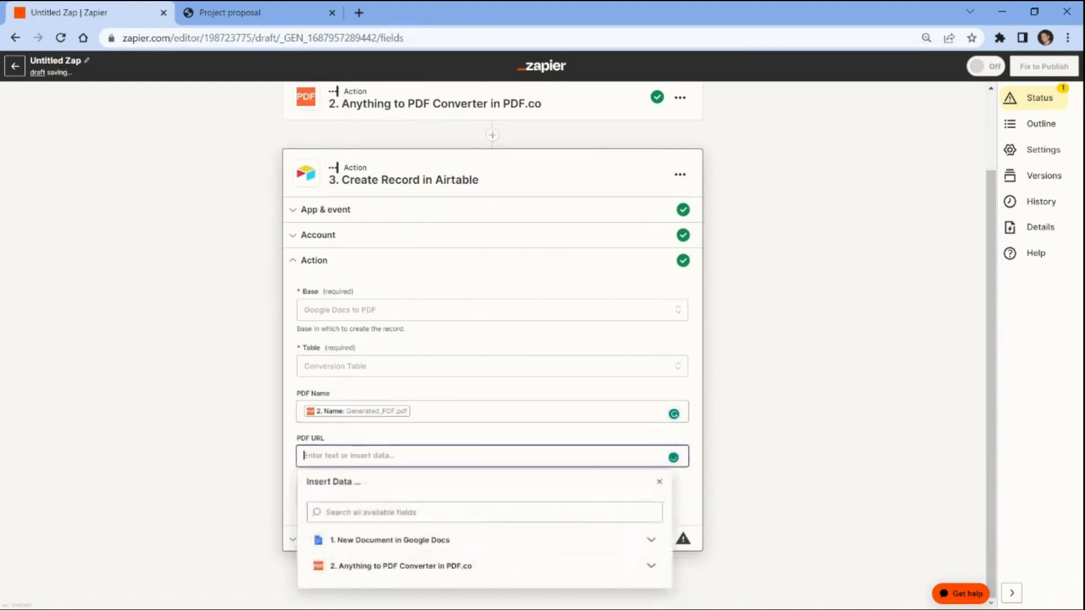
{"action": "left_click", "coordinate": [327, 565]}
{"action": "scroll", "coordinate": [327, 559], "scroll_direction": "down", "scroll_amount": 2}
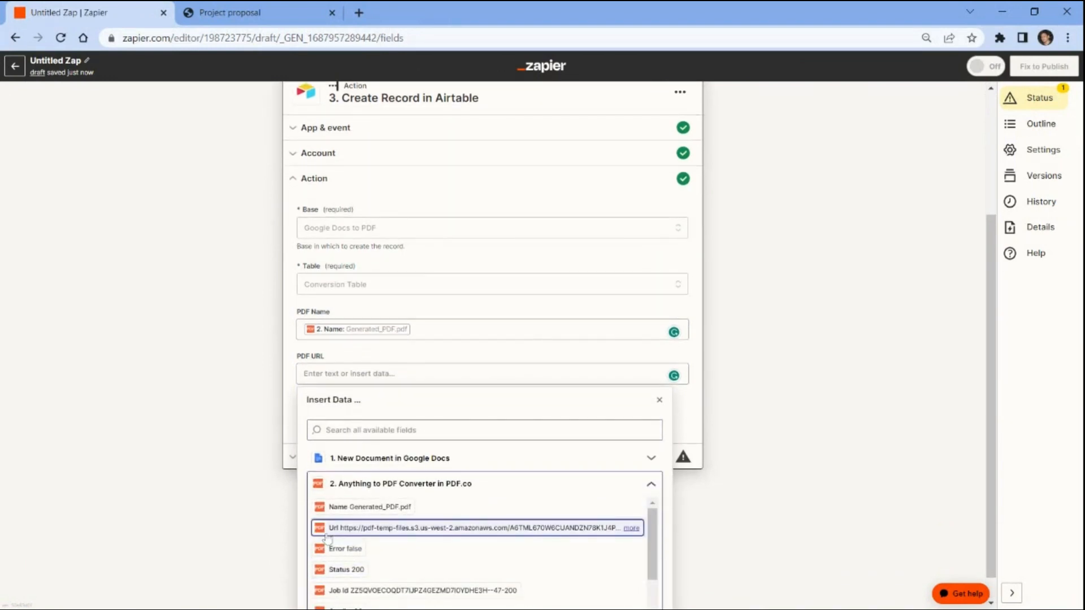
{"action": "left_click", "coordinate": [327, 537]}
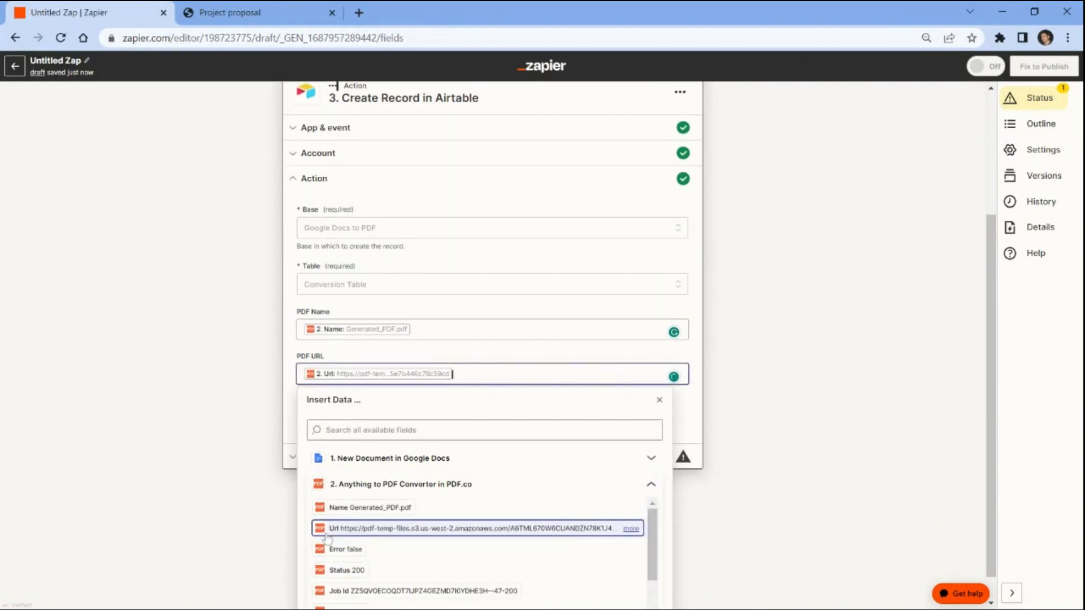
{"action": "left_click", "coordinate": [272, 529]}
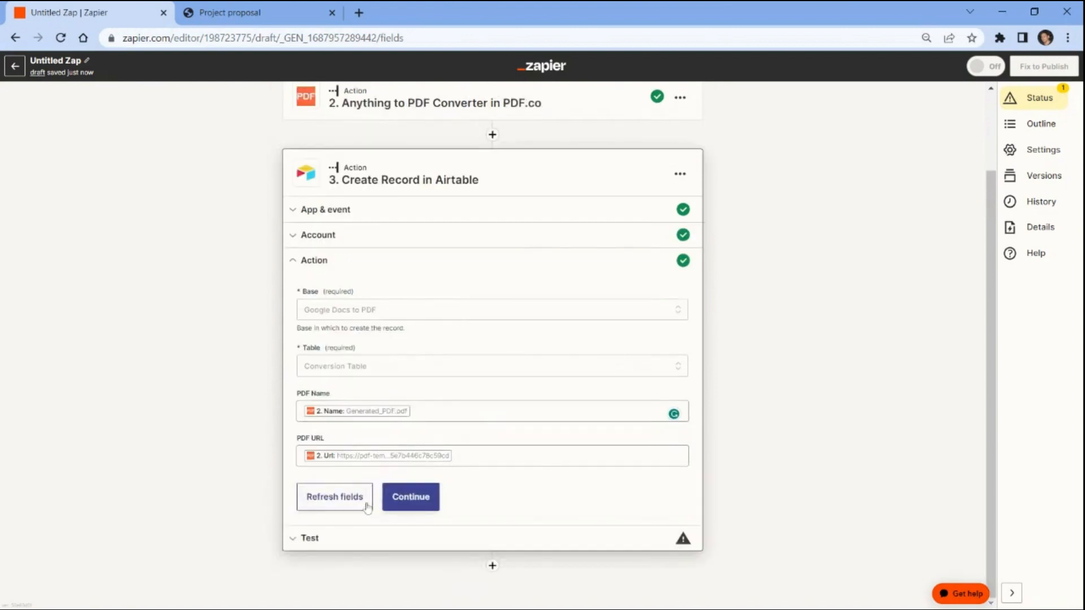
- Continue from the completed Airtable fields and test the action by sending the record to Airtable
{"action": "left_click", "coordinate": [411, 501]}
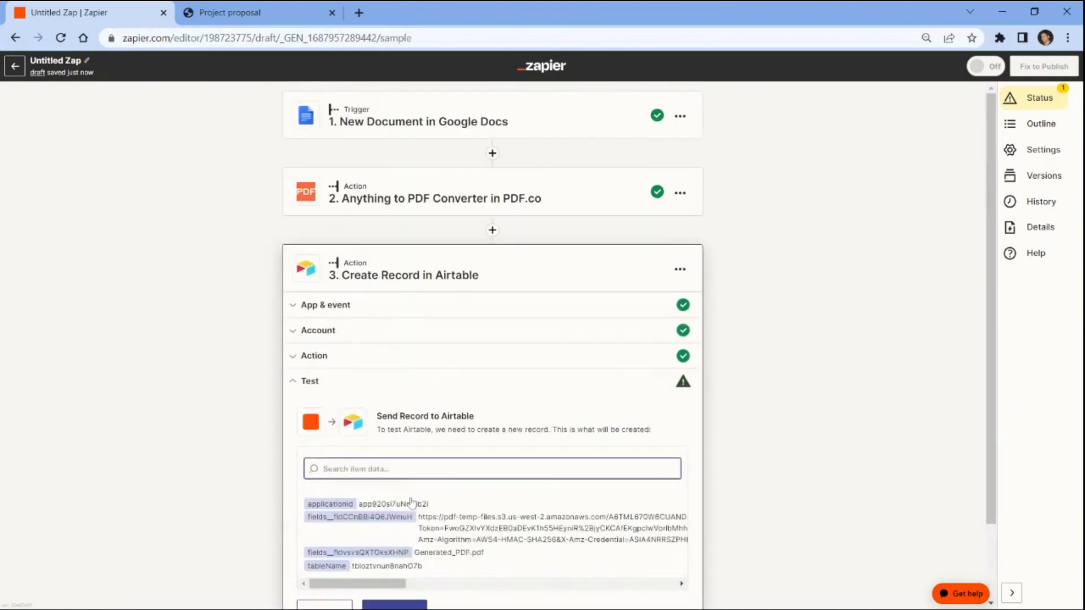
{"action": "scroll", "coordinate": [410, 502], "scroll_direction": "down", "scroll_amount": 2}
{"action": "left_click", "coordinate": [393, 545]}
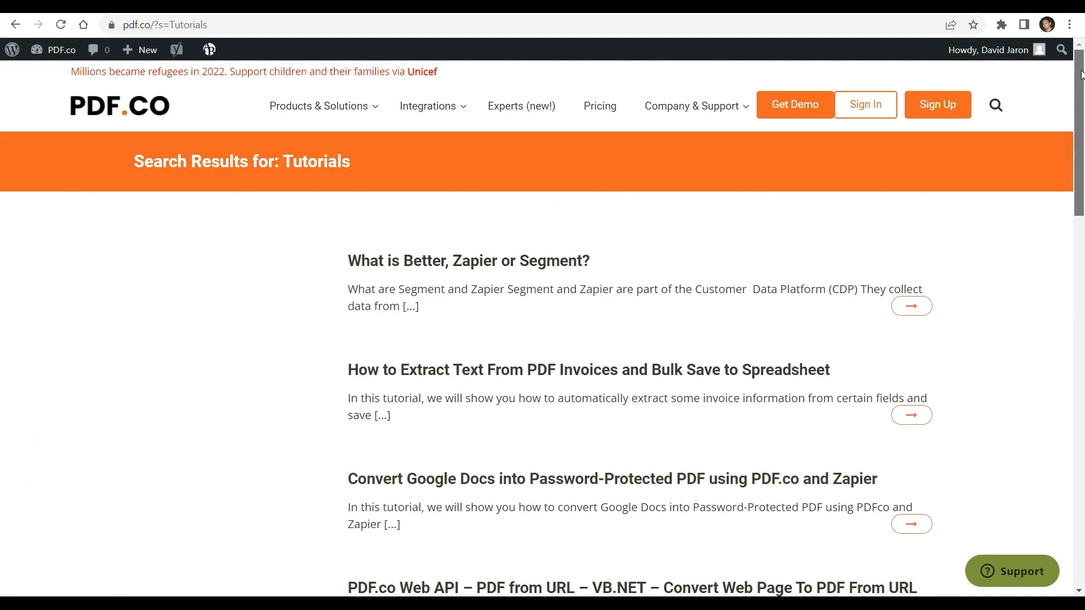
{"action": "left_click_drag", "start_coordinate": [1083, 75], "coordinate": [1082, 225]}
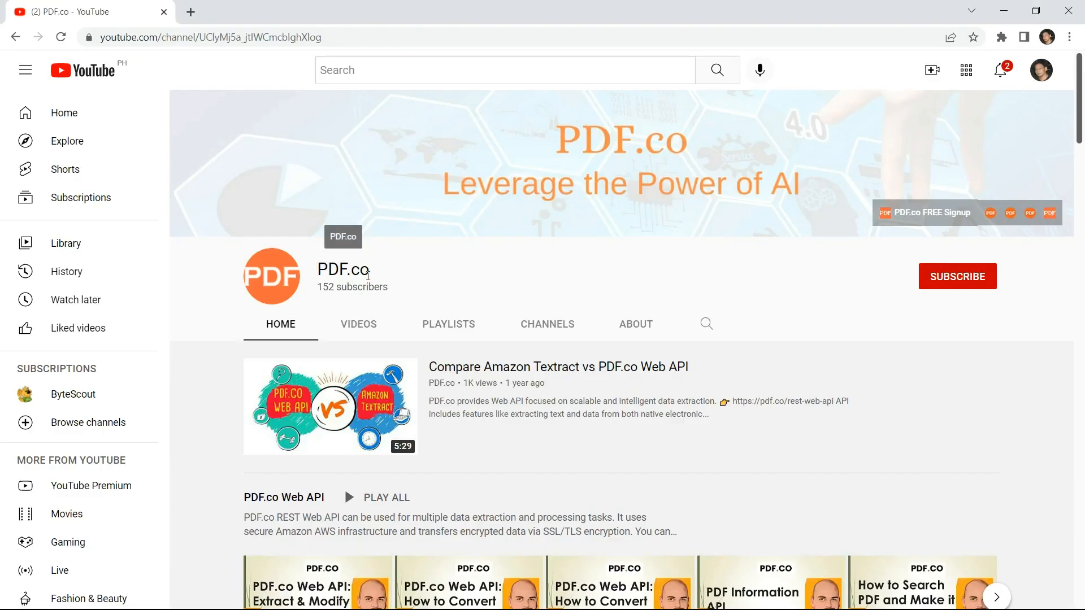
{"action": "left_click_drag", "start_coordinate": [1082, 96], "coordinate": [1082, 310]}
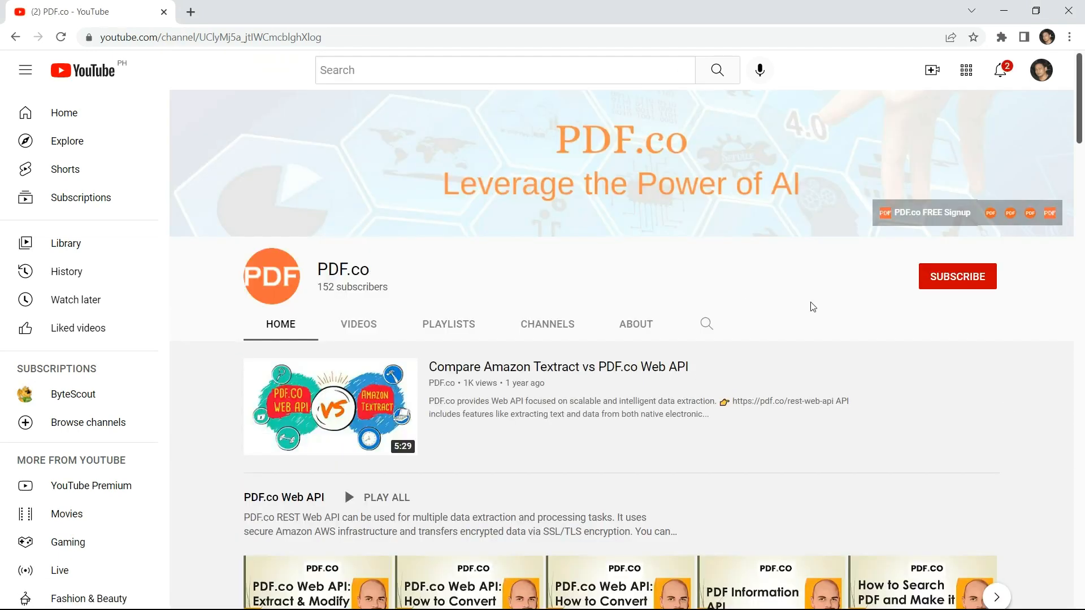
- On YouTube, subscribe to the PDF.co channel and set its notifications to All
{"action": "left_click", "coordinate": [970, 279]}
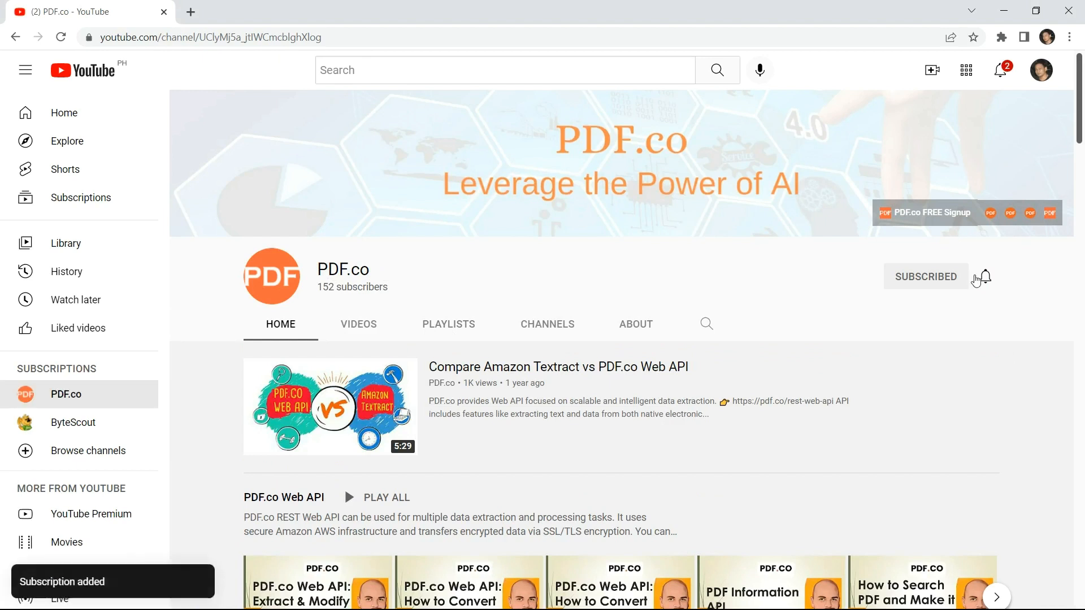
{"action": "left_click", "coordinate": [985, 277]}
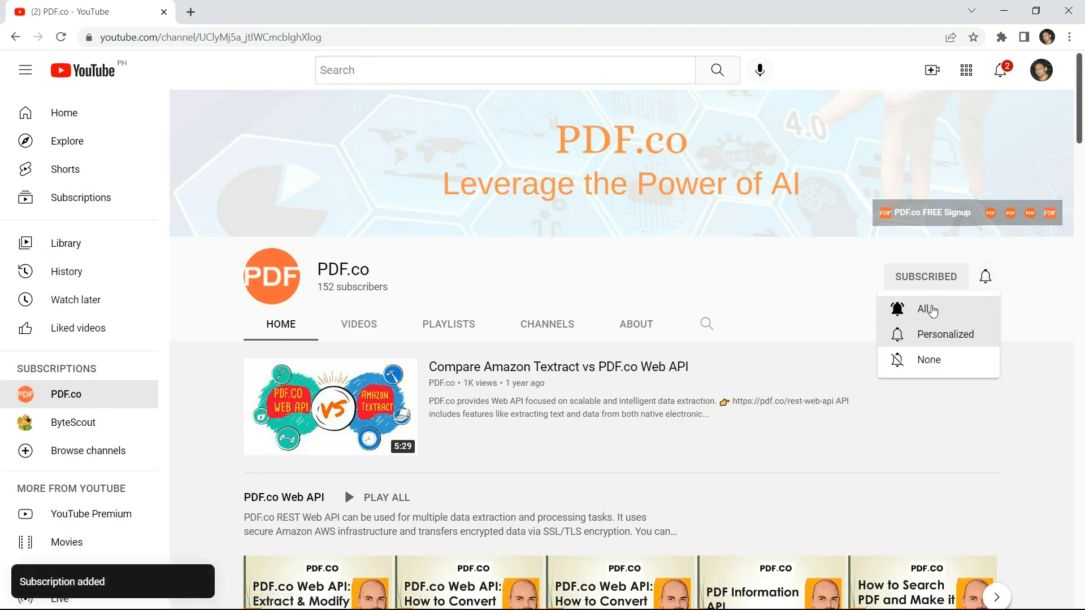
{"action": "left_click", "coordinate": [931, 310]}
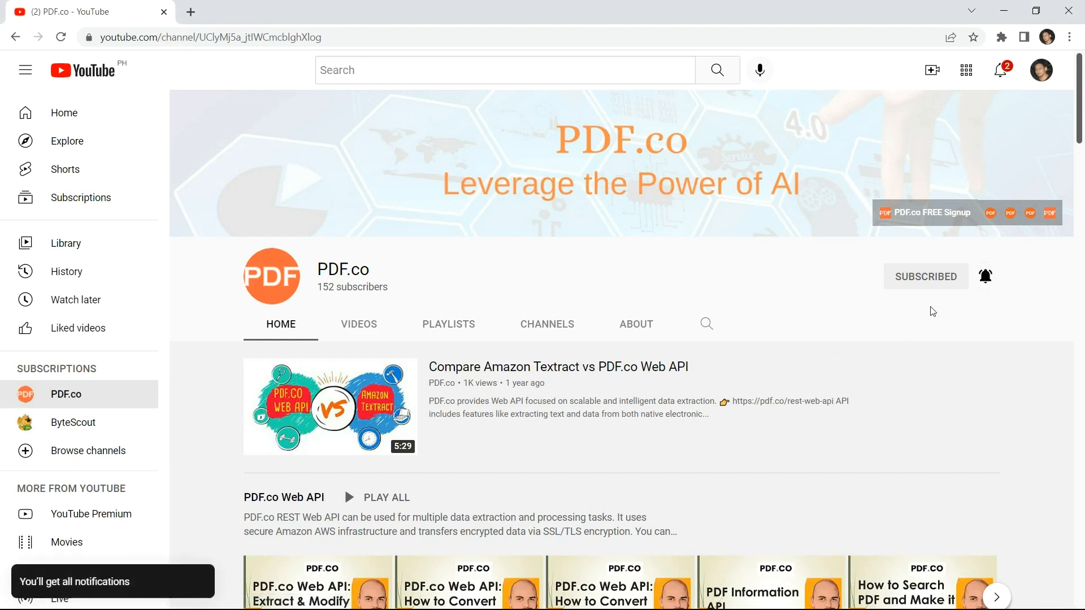